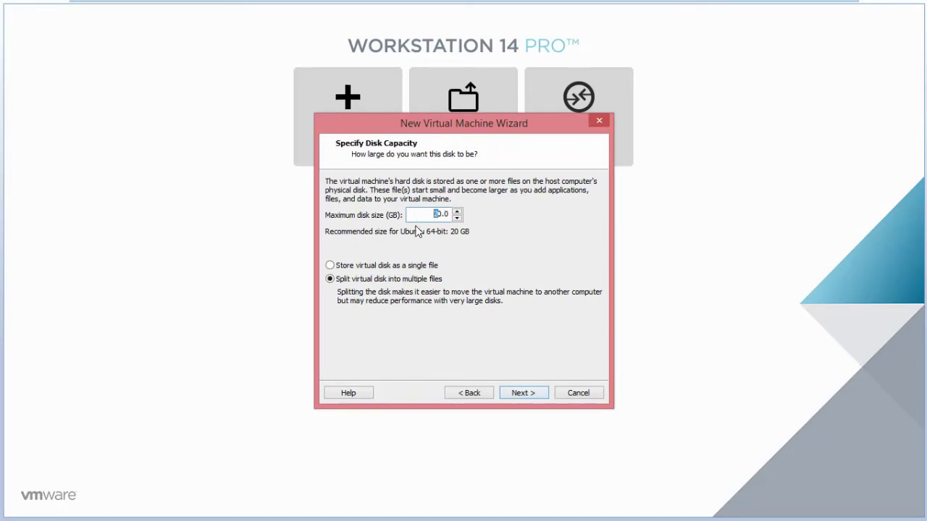
Step: Give the VM a 30 GB virtual disk stored as a single file and continue to the summary
type("3")
left_click(346, 266)
left_click(522, 394)
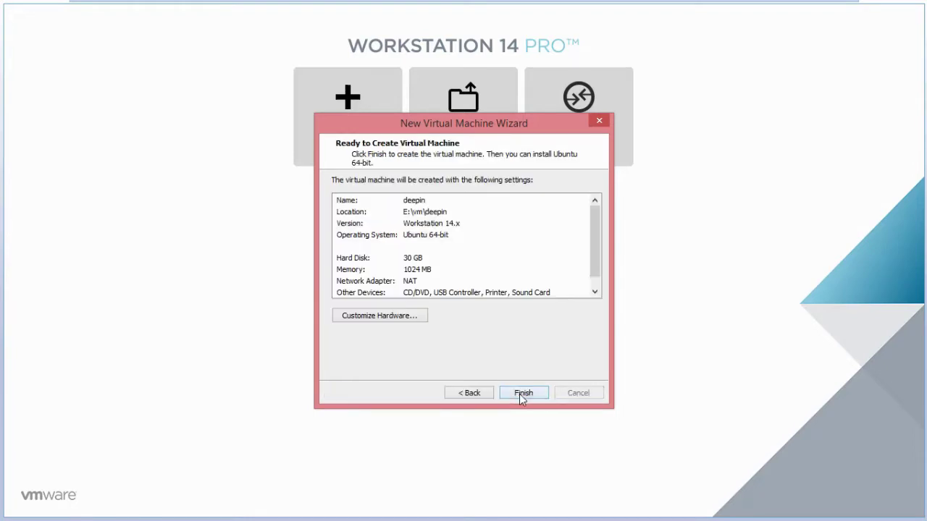
left_click(404, 317)
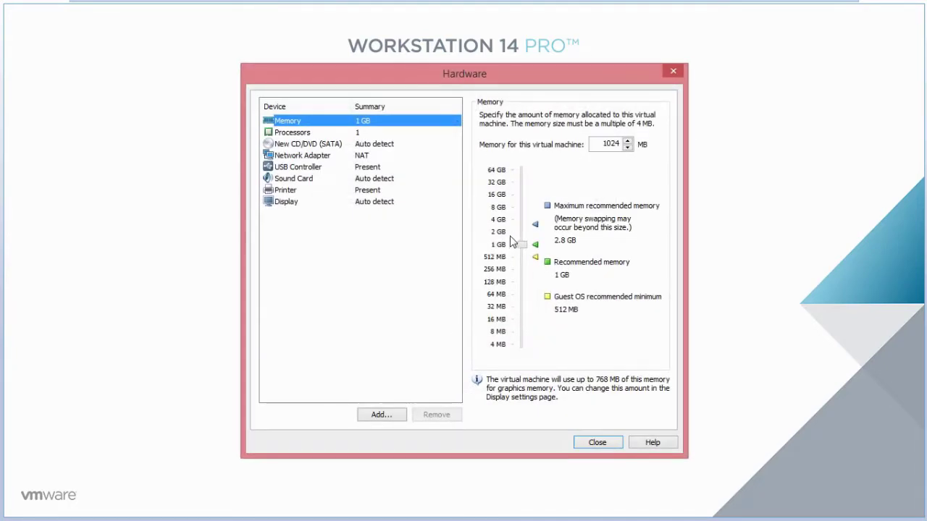
Step: Give the VM 2 GB memory and boot it from E:\iso\deepin-20Beta-desktop-amd64.iso
left_click(511, 233)
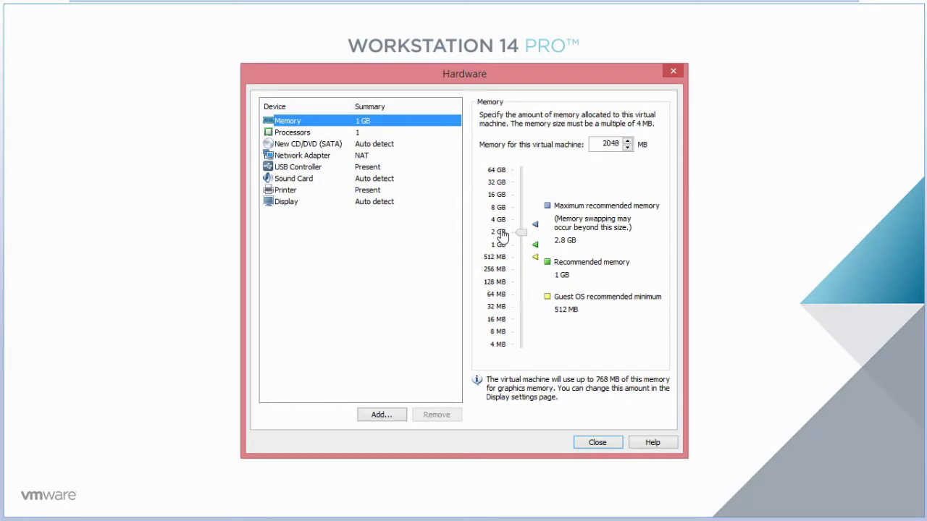
left_click(286, 133)
left_click(286, 145)
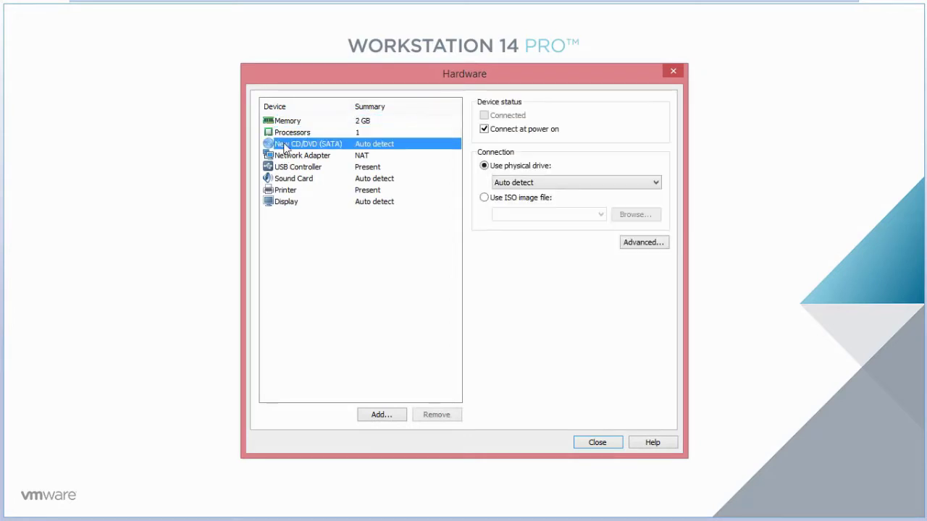
left_click(511, 202)
left_click(644, 217)
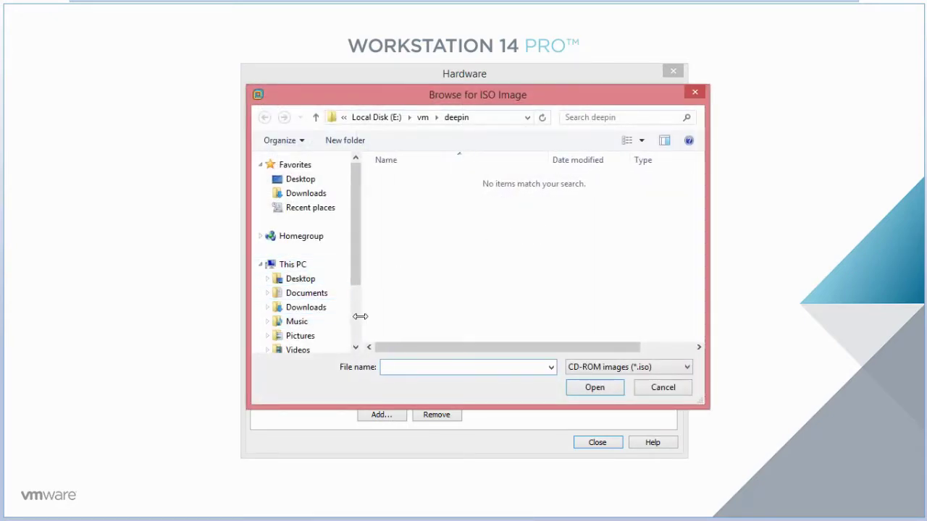
scroll(352, 280, "down", 3)
left_click(310, 301)
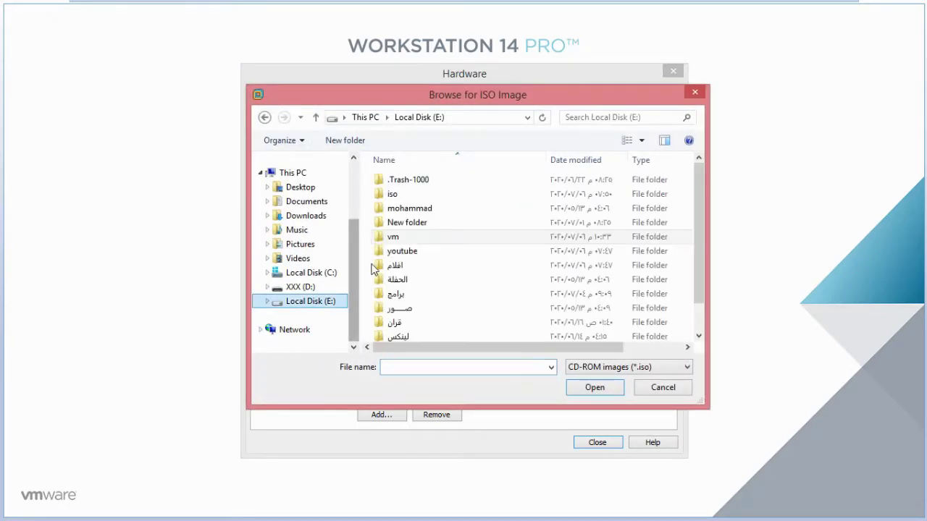
double_click(391, 194)
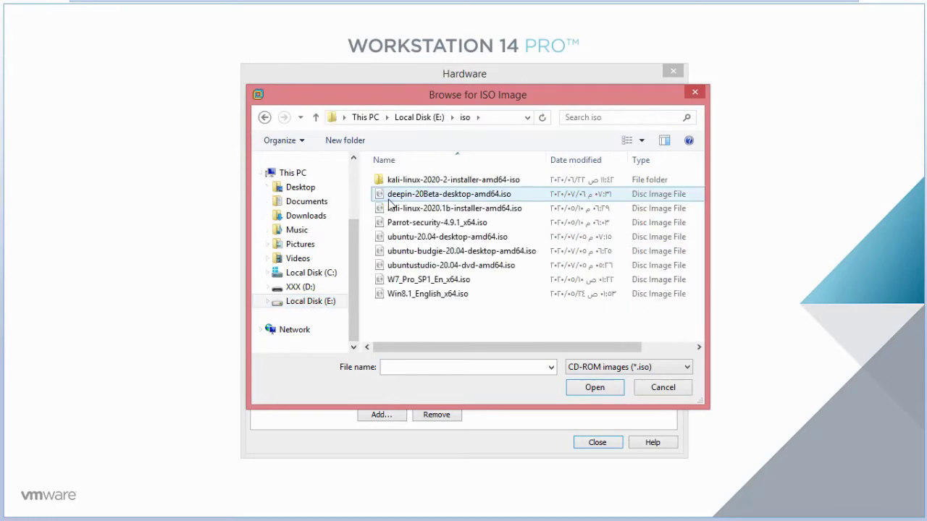
double_click(389, 200)
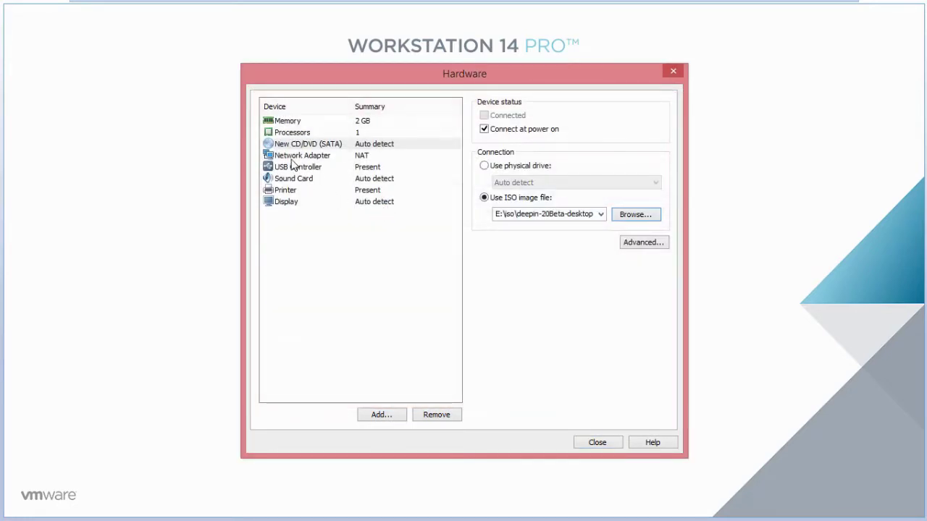
Step: Set graphics memory to 256 MB and close the hardware settings
left_click(281, 202)
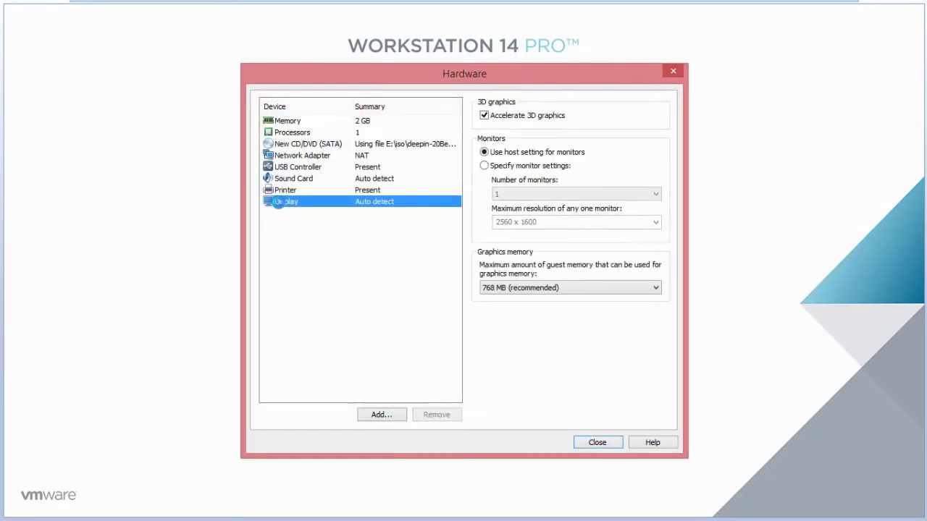
left_click(496, 290)
left_click(505, 328)
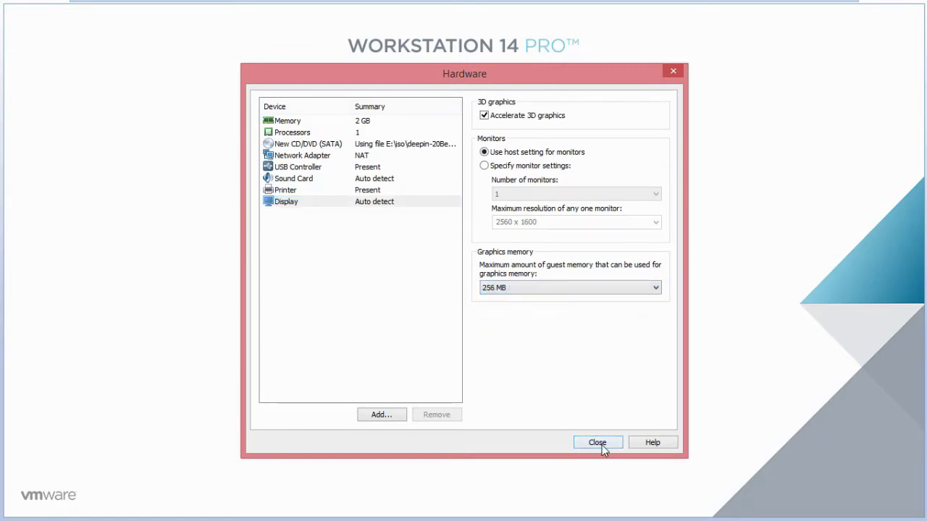
left_click(598, 443)
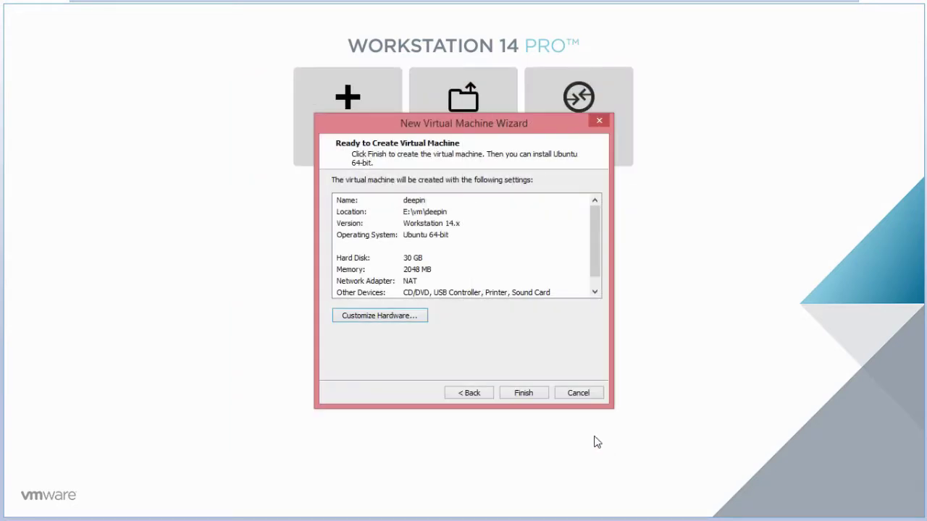
Step: Finish creating the deepin VM and power it on
left_click(523, 393)
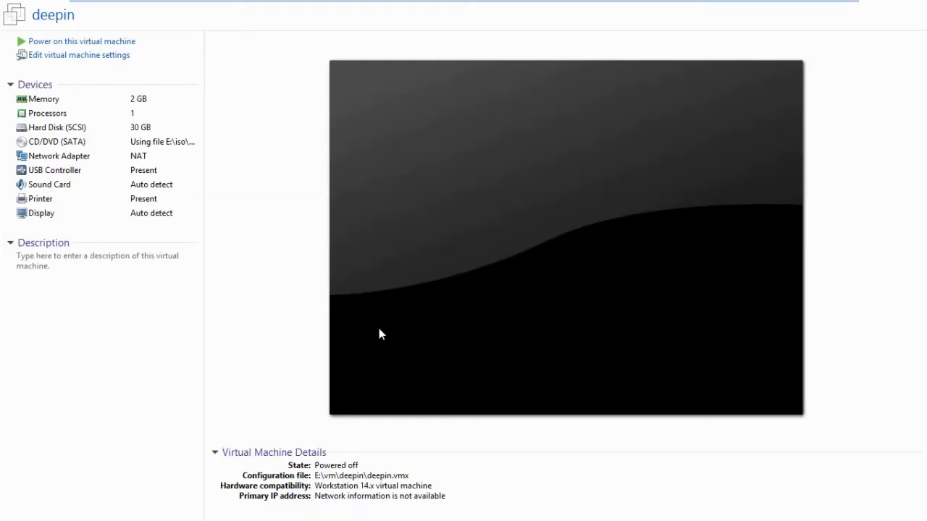
left_click(86, 41)
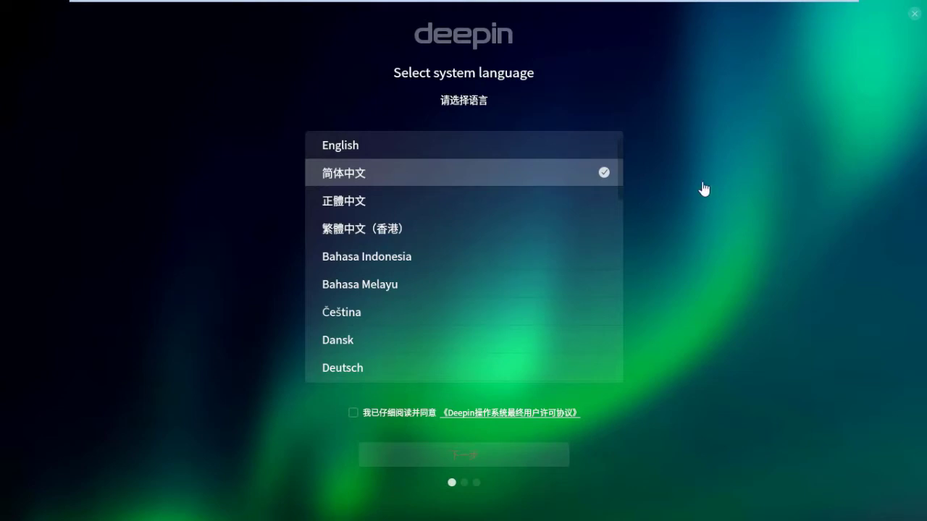
Step: Choose English, accept the license agreement, and continue past the performance reminder
left_click(517, 150)
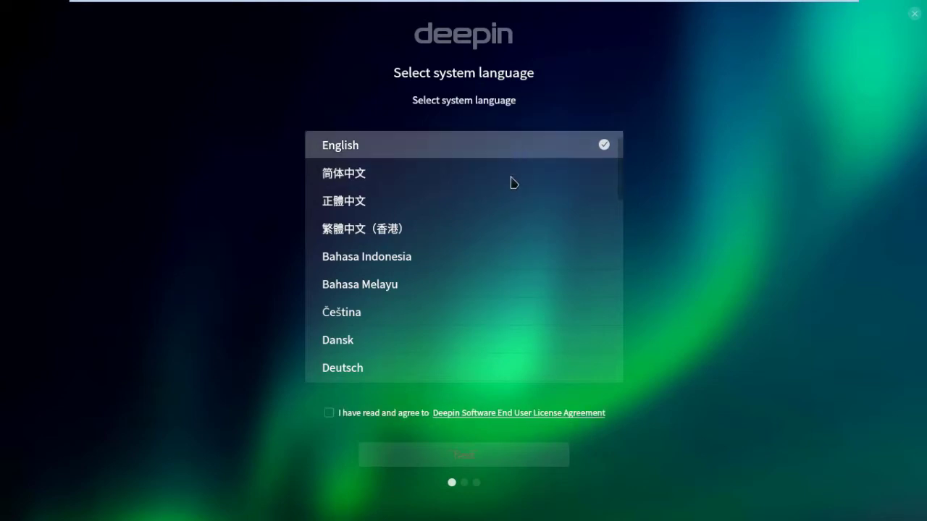
left_click(328, 413)
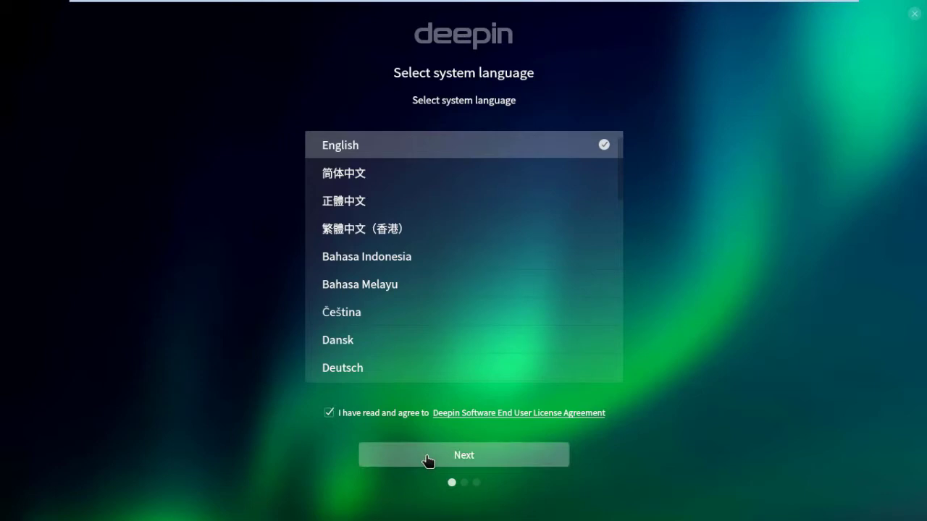
left_click(428, 461)
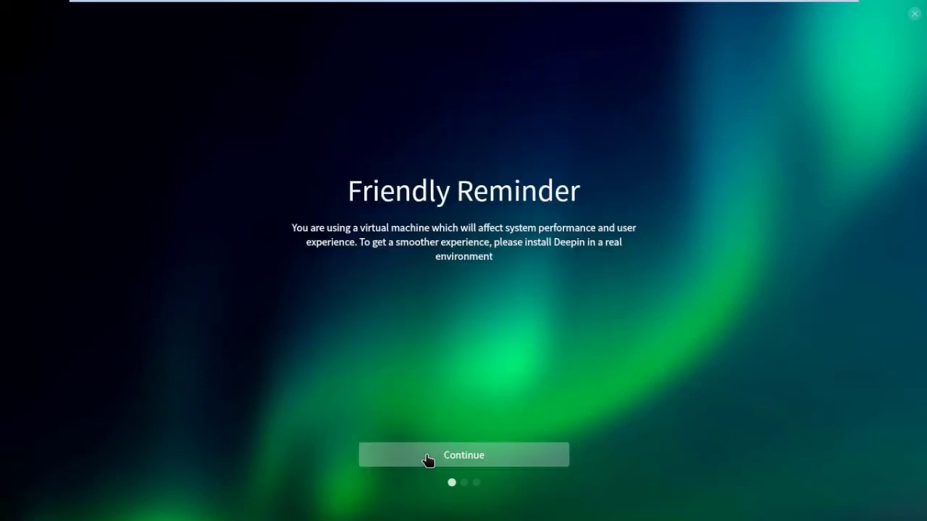
left_click(427, 461)
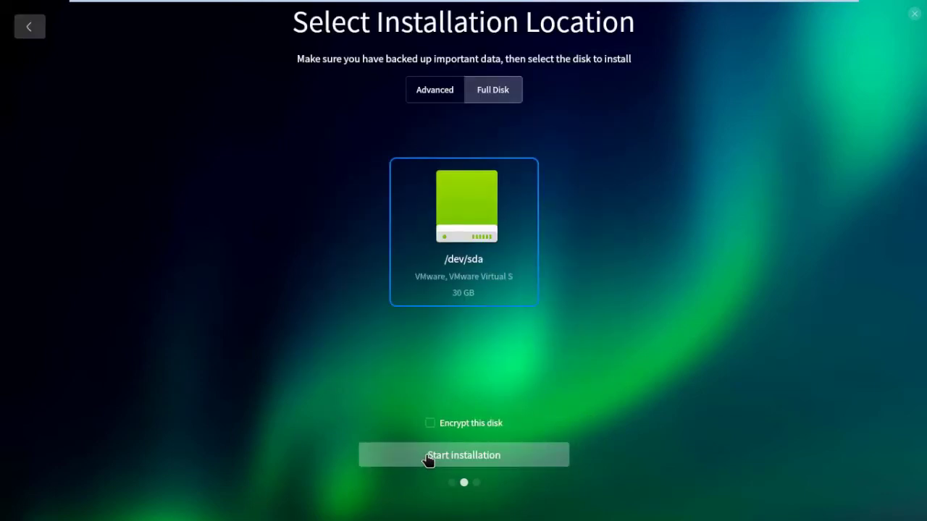
Step: In advanced partitioning, create a 28720 MB root partition mounted at /
left_click(440, 102)
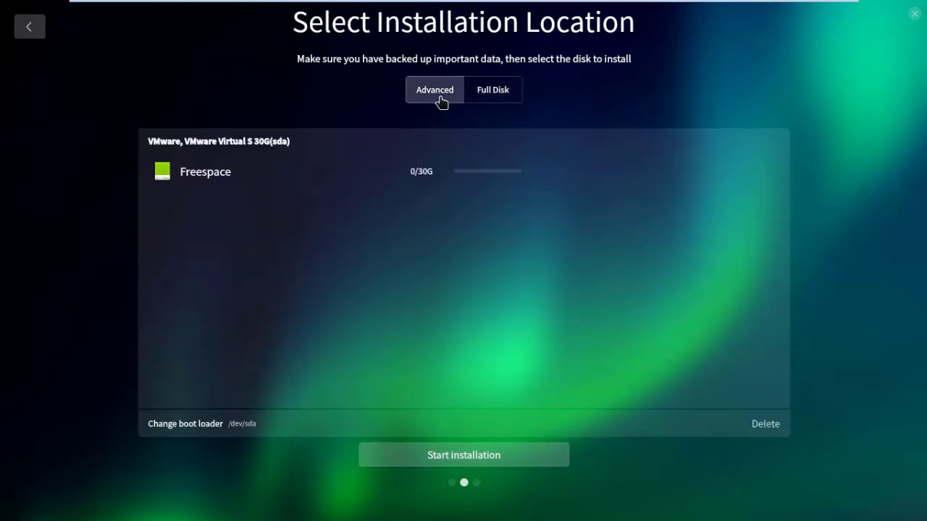
left_click(228, 181)
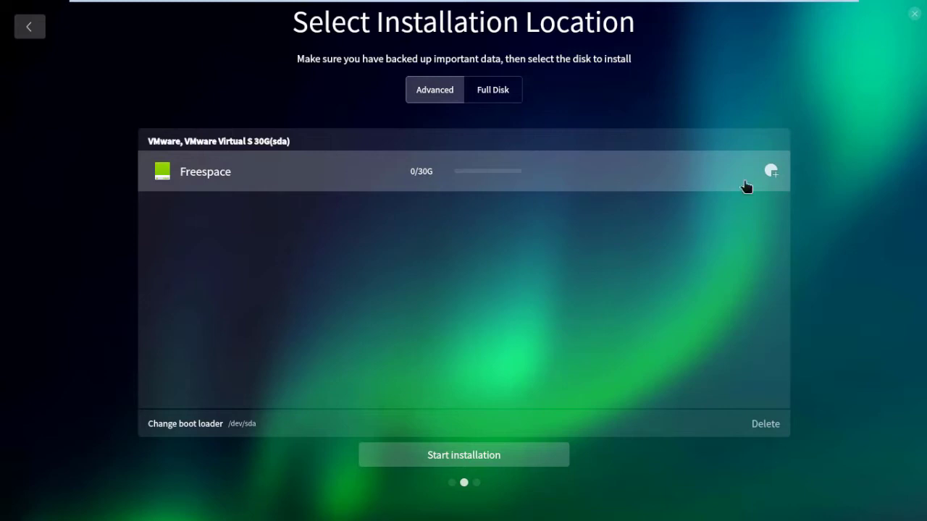
left_click(771, 173)
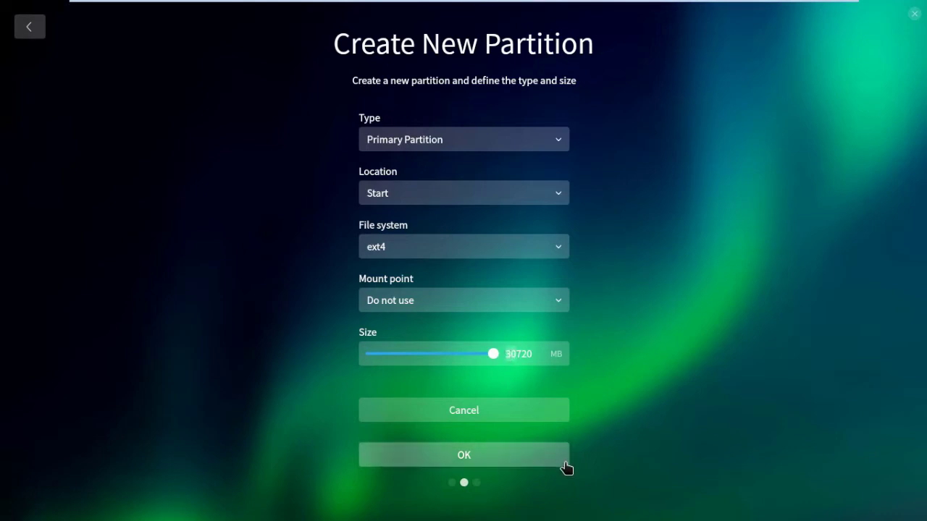
key("BackSpace")
type("28")
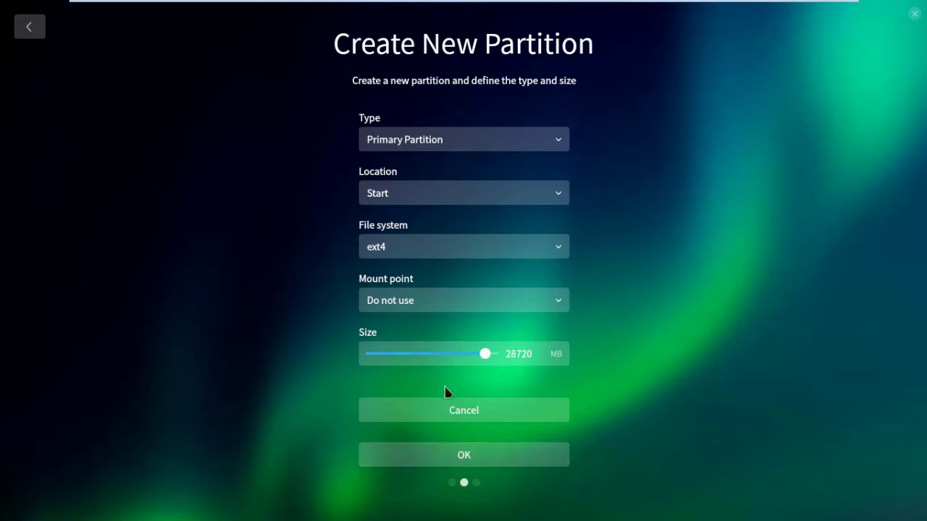
left_click(446, 310)
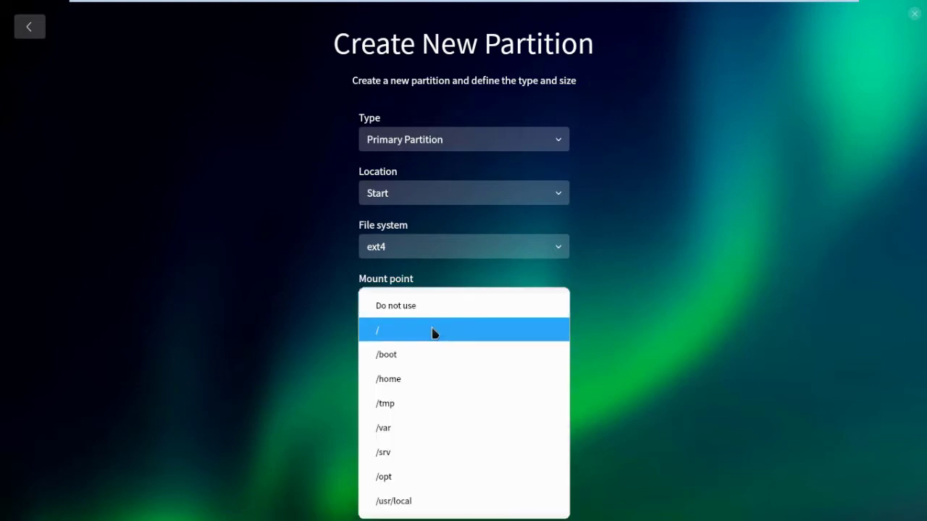
left_click(433, 332)
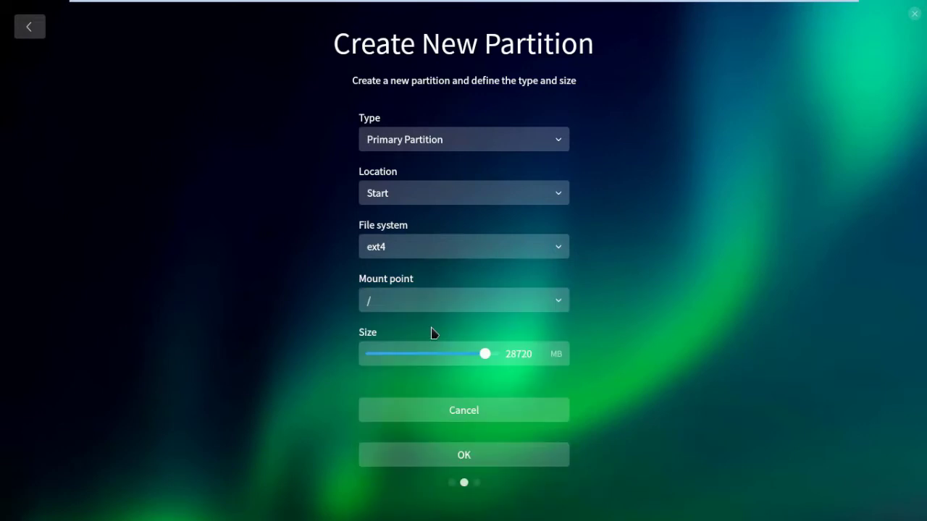
left_click(466, 462)
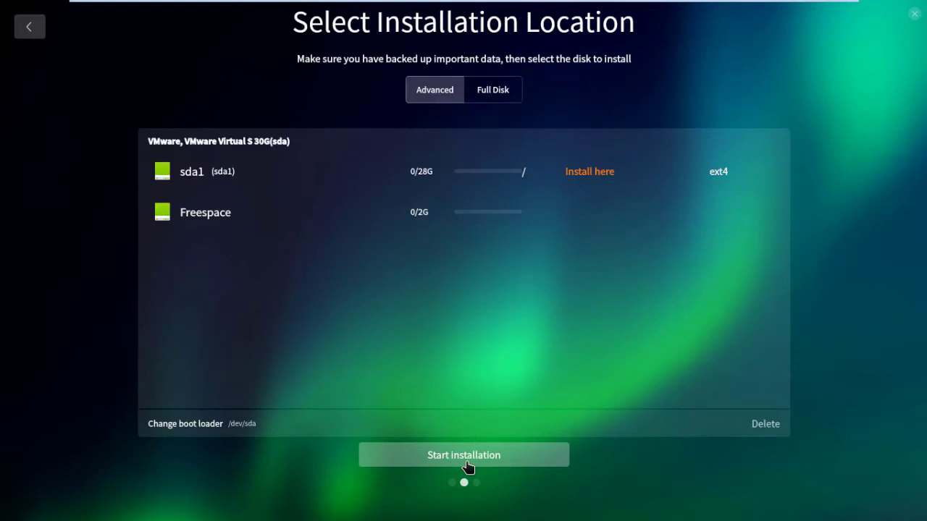
Step: Turn the remaining 2G free space into a swap partition and start installation
left_click(221, 228)
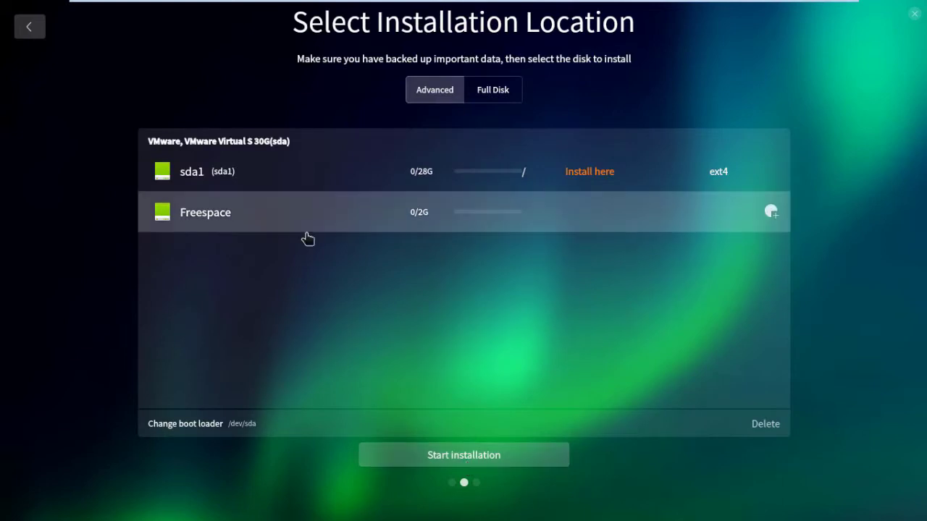
left_click(770, 212)
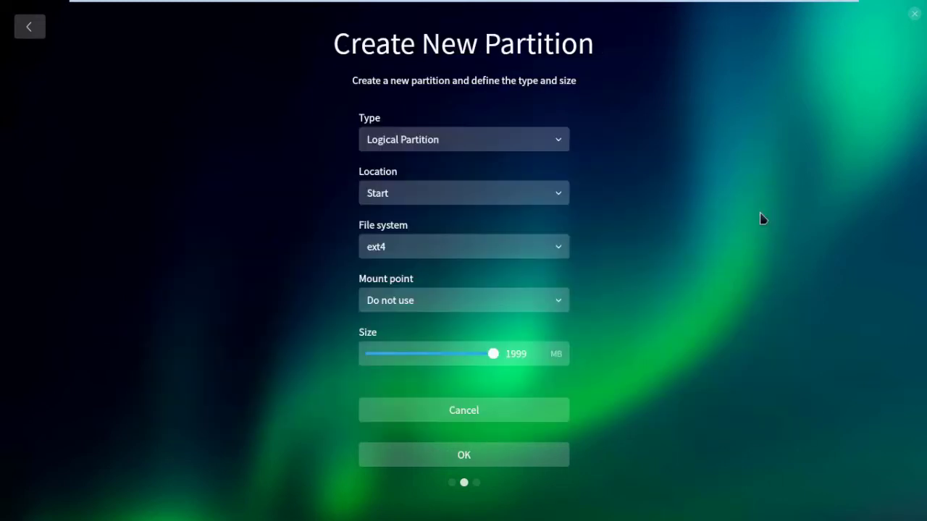
left_click(435, 309)
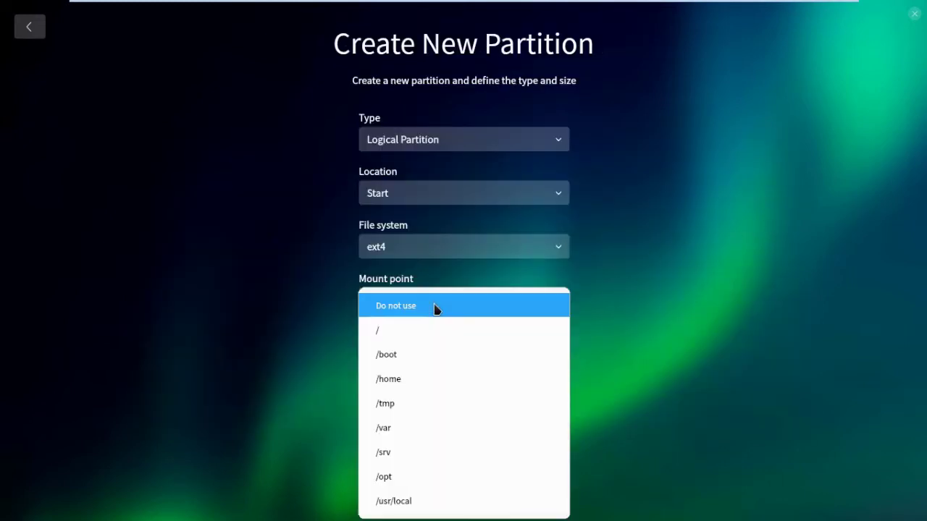
left_click(434, 307)
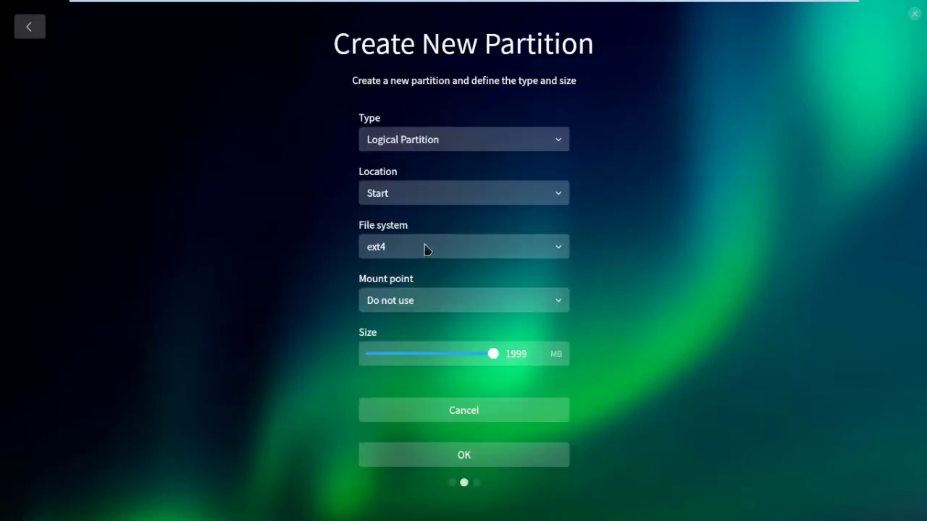
left_click(426, 251)
left_click(425, 349)
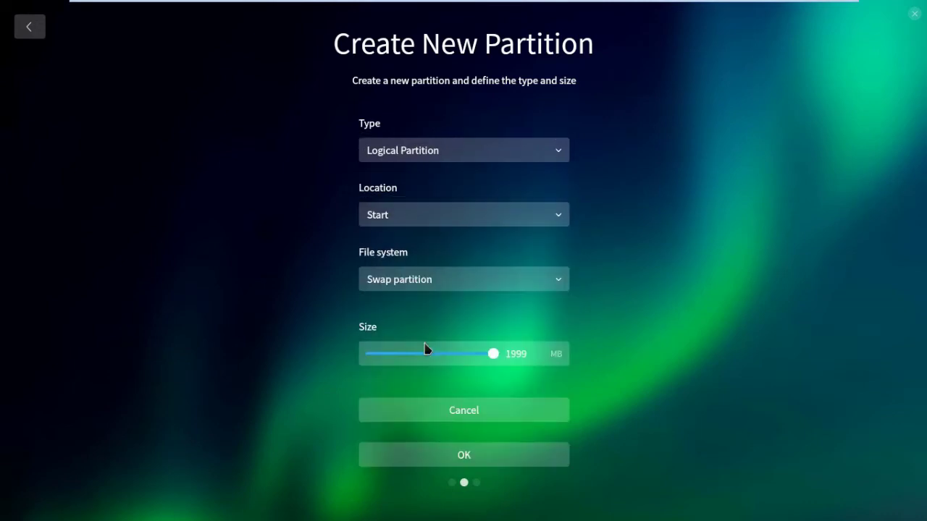
left_click(463, 455)
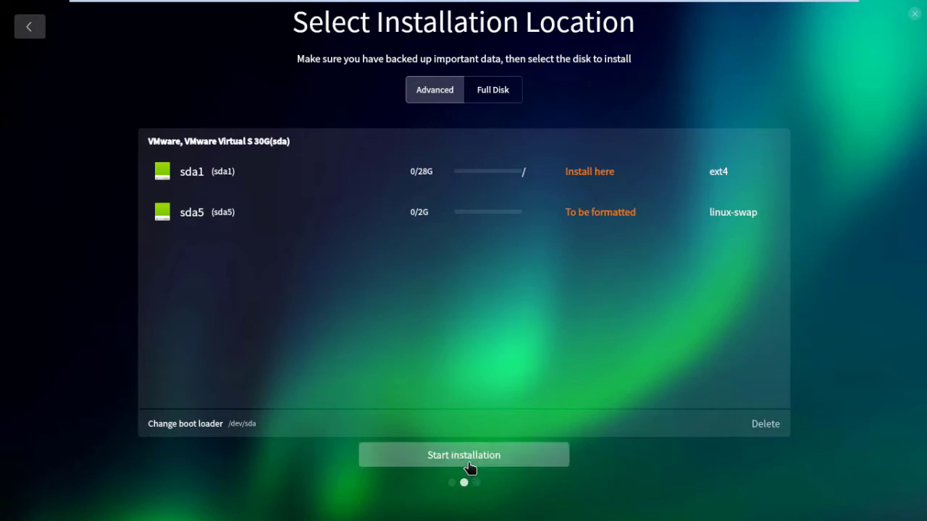
left_click(469, 463)
Step: Confirm the installation and reboot once it completes
left_click(469, 463)
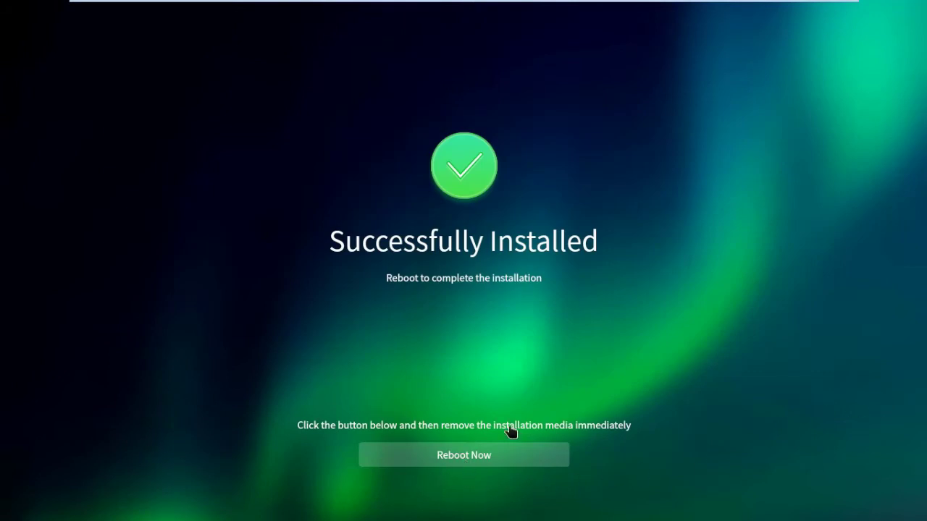
left_click(463, 455)
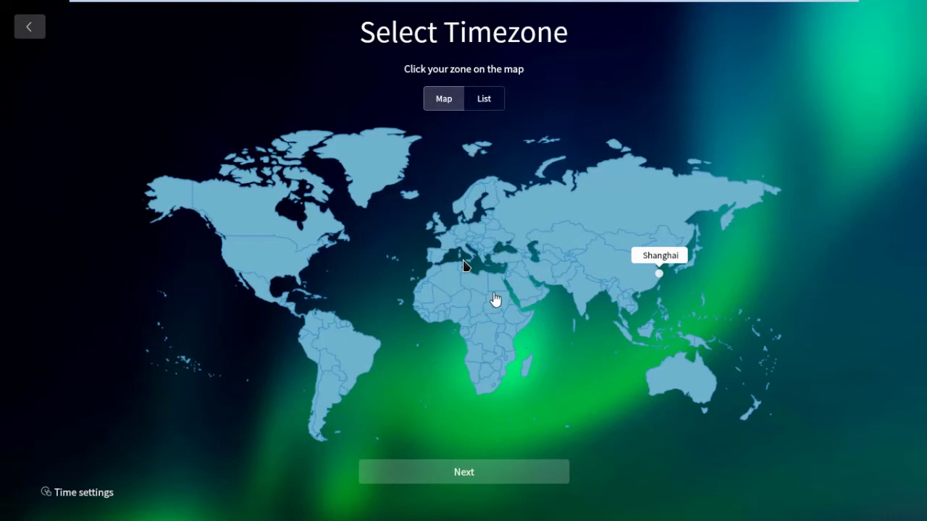
Step: Set the timezone to Cairo and create the account with a username, computer name and password
left_click(494, 285)
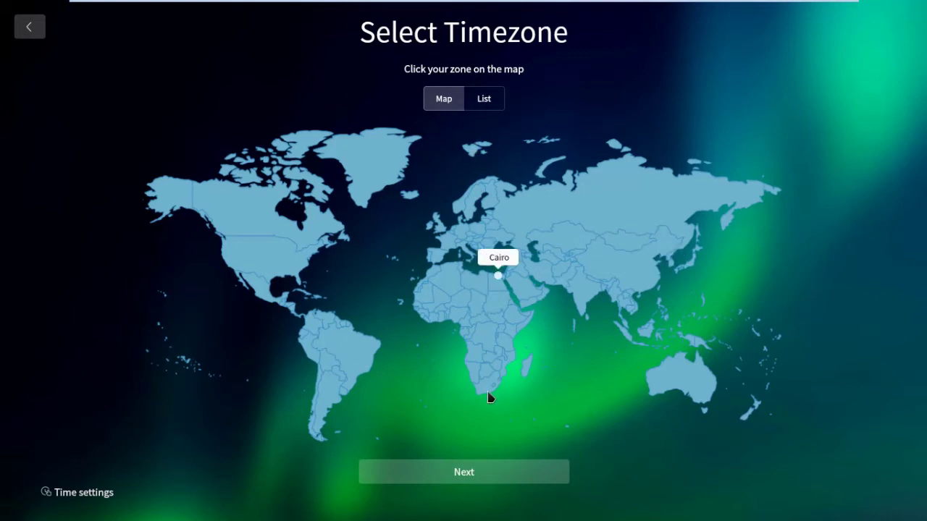
left_click(464, 472)
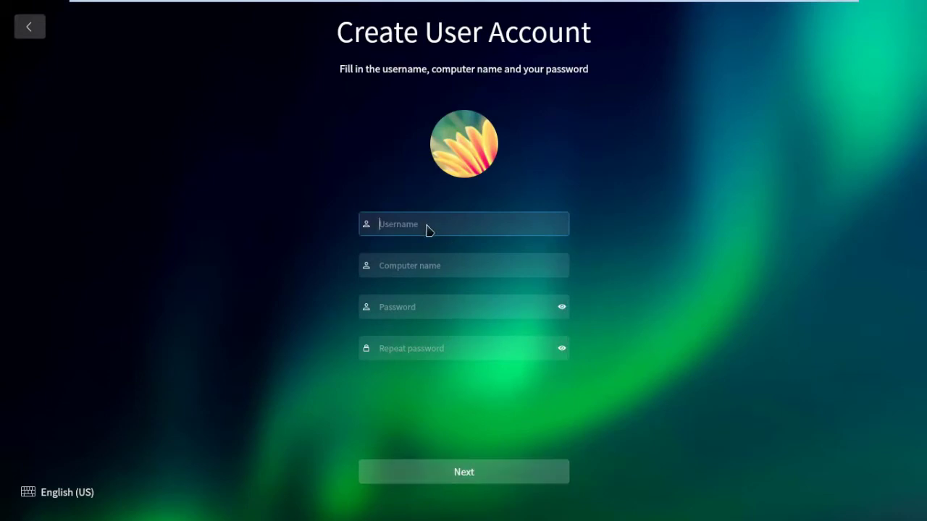
type("fox")
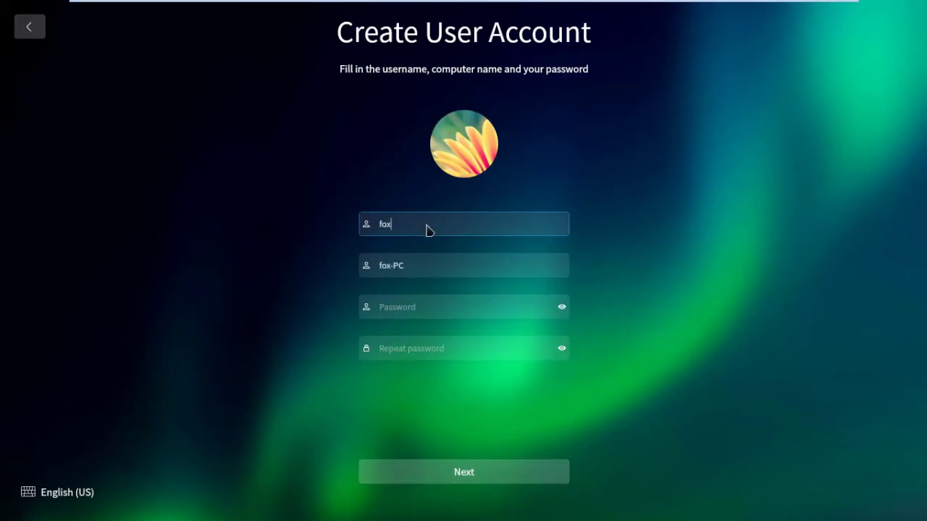
key("Tab")
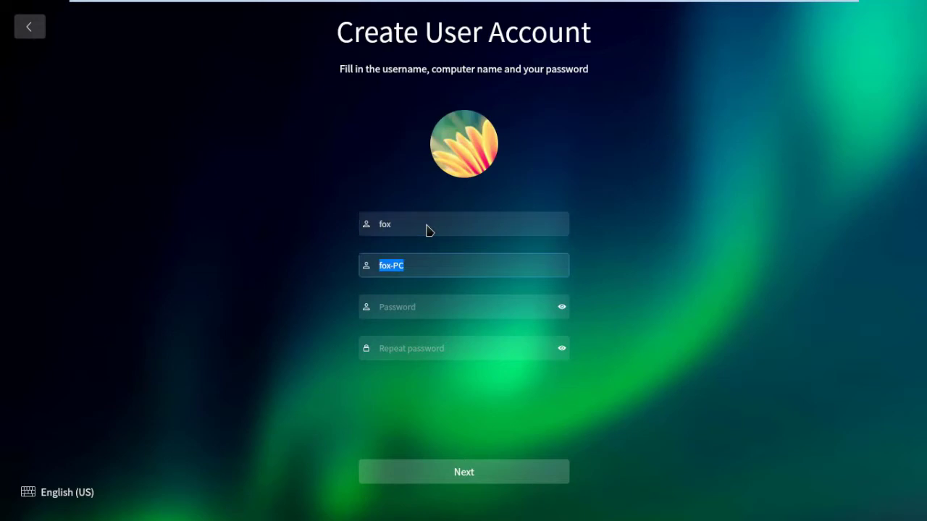
left_click(427, 310)
type("123")
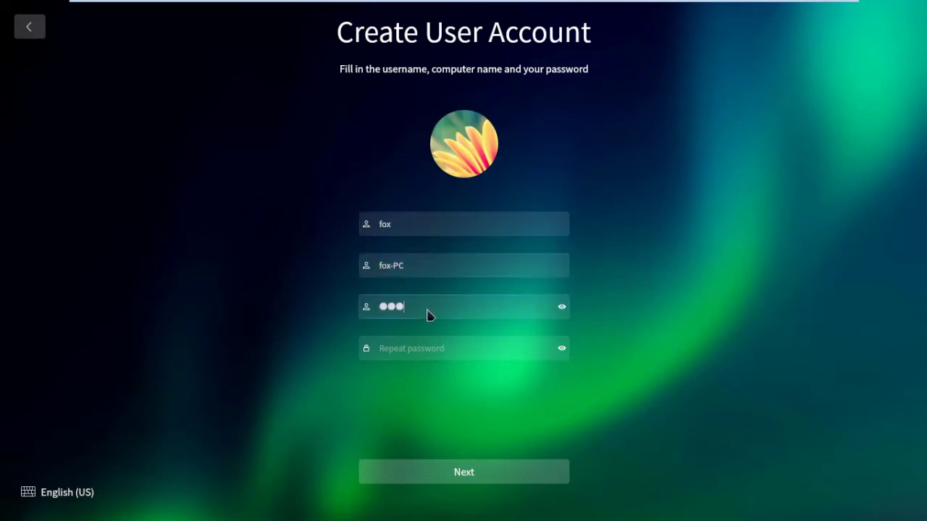
type("45678")
key("Tab")
type("12345678")
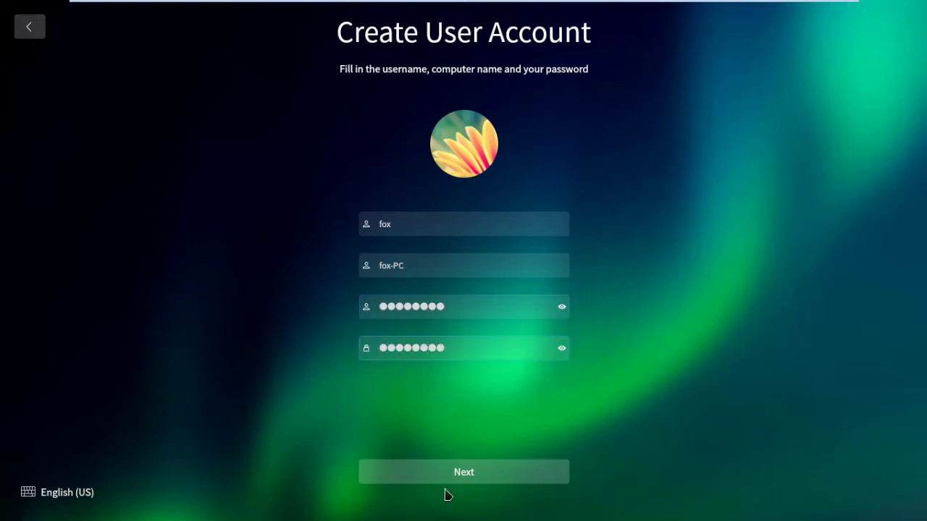
left_click(454, 480)
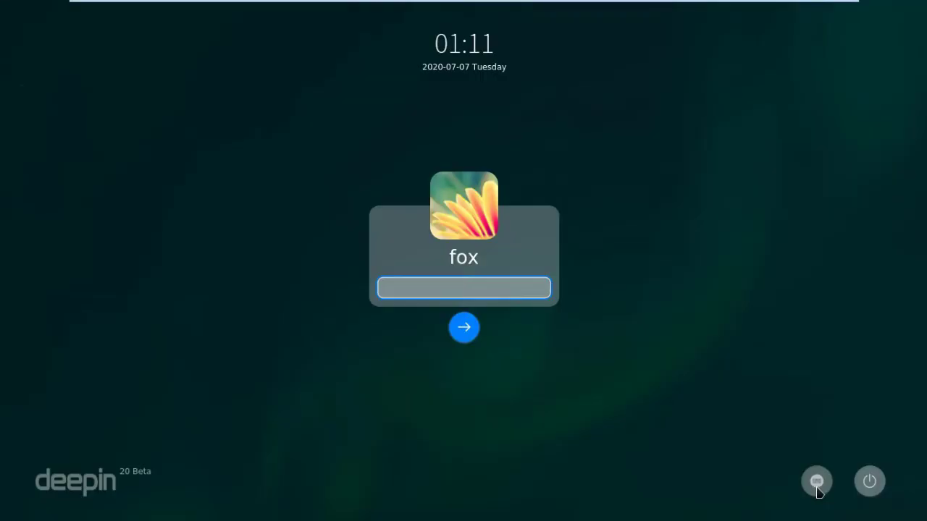
Step: Log in to the new account with its password
left_click(817, 488)
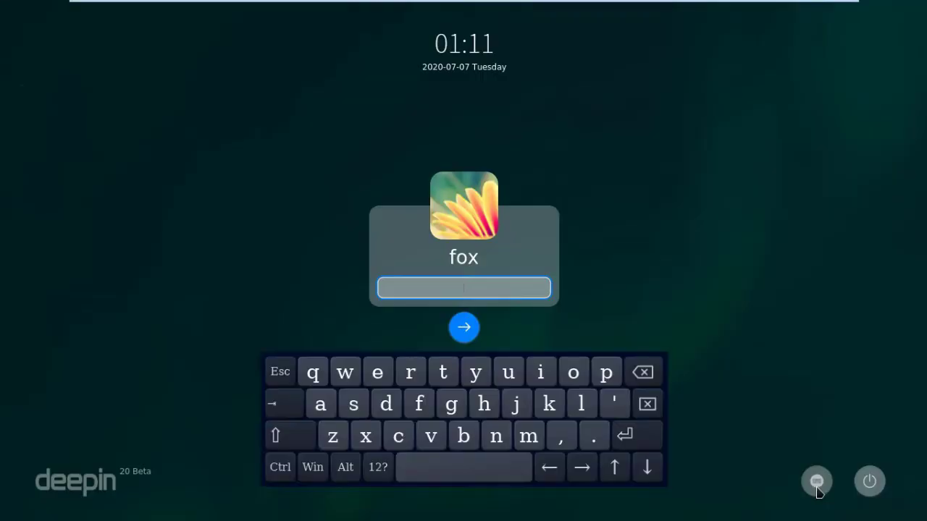
left_click(817, 491)
left_click(868, 485)
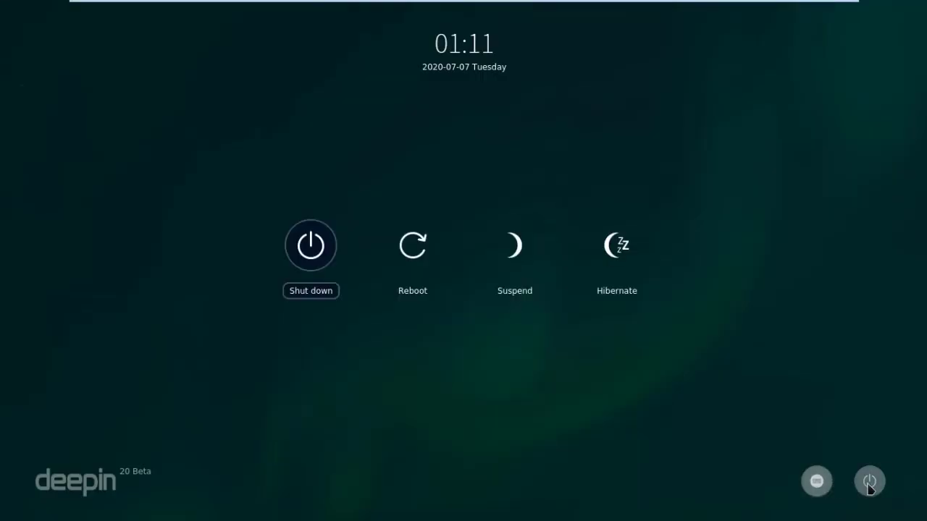
left_click(869, 485)
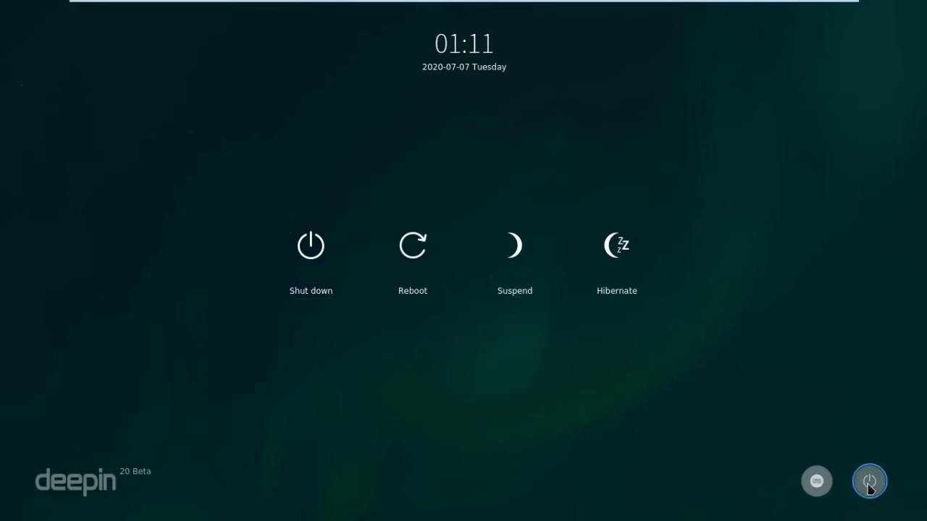
left_click(867, 485)
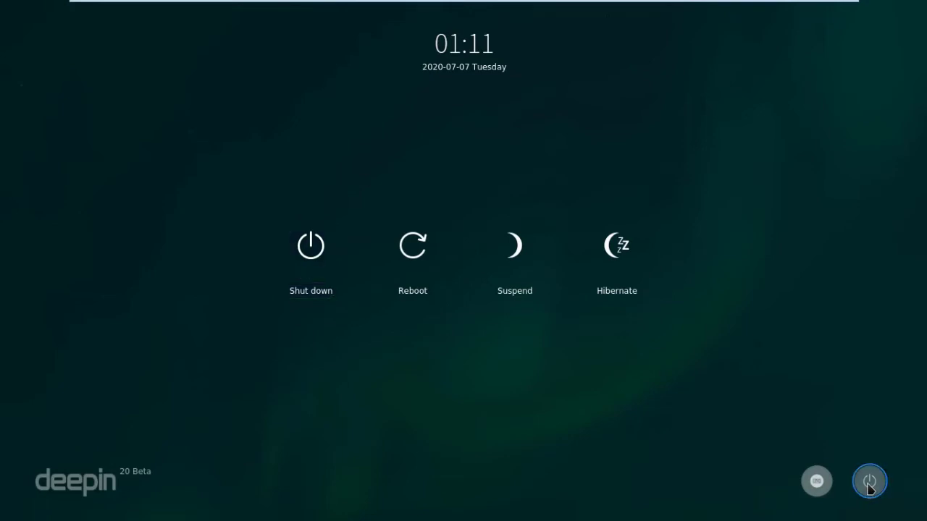
left_click(749, 443)
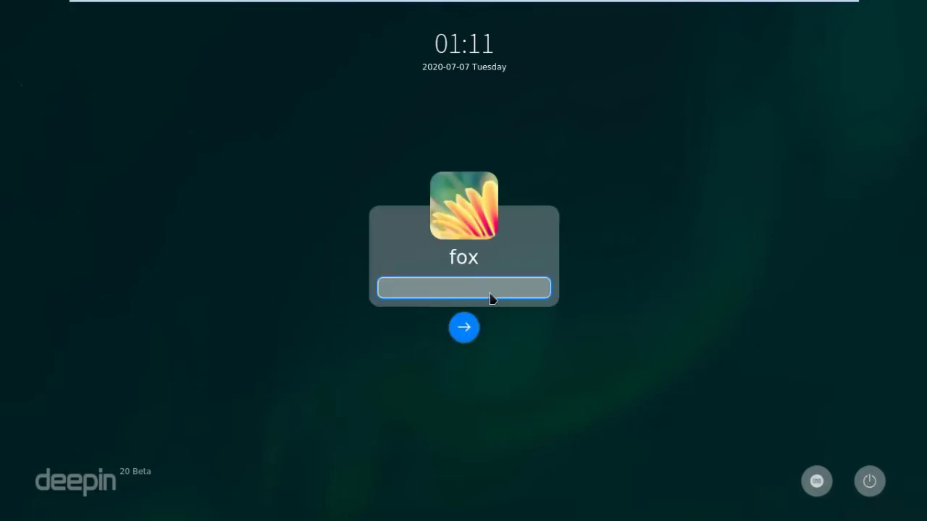
type("•••••")
key("BackSpace")
type("••••")
key("Return")
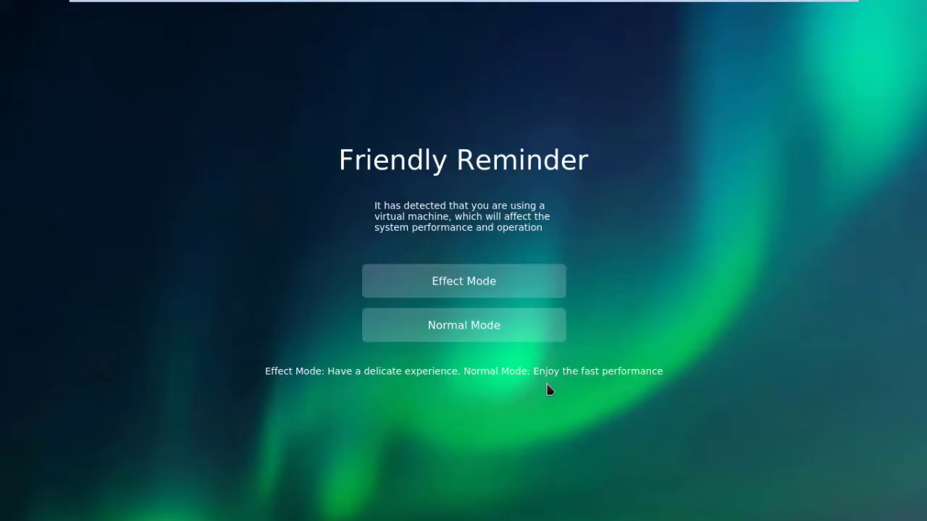
Step: Choose Effect Mode, then dismiss the application launcher and the welcome window
left_click(480, 288)
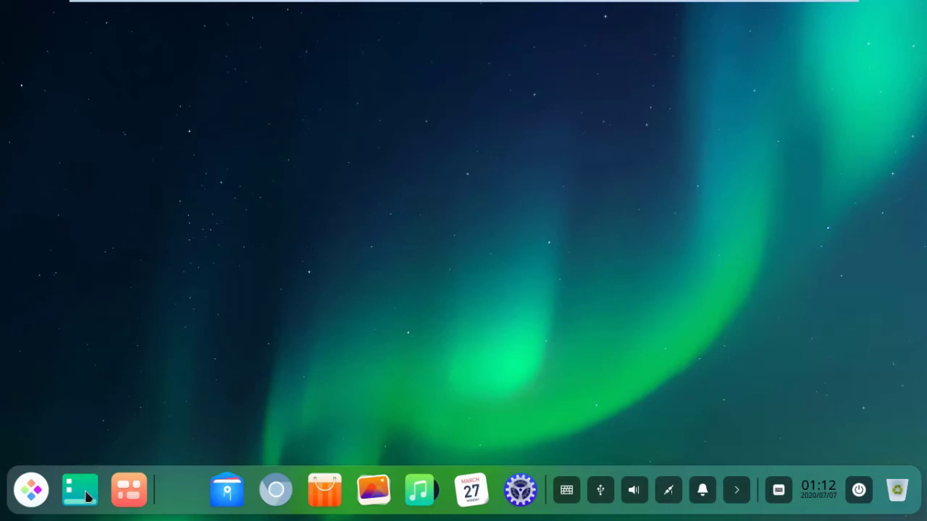
key("super")
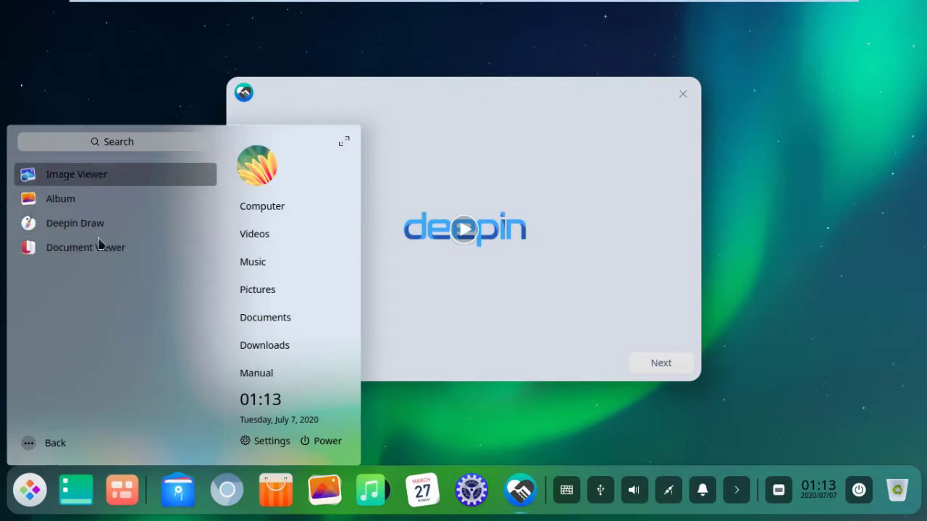
left_click(425, 403)
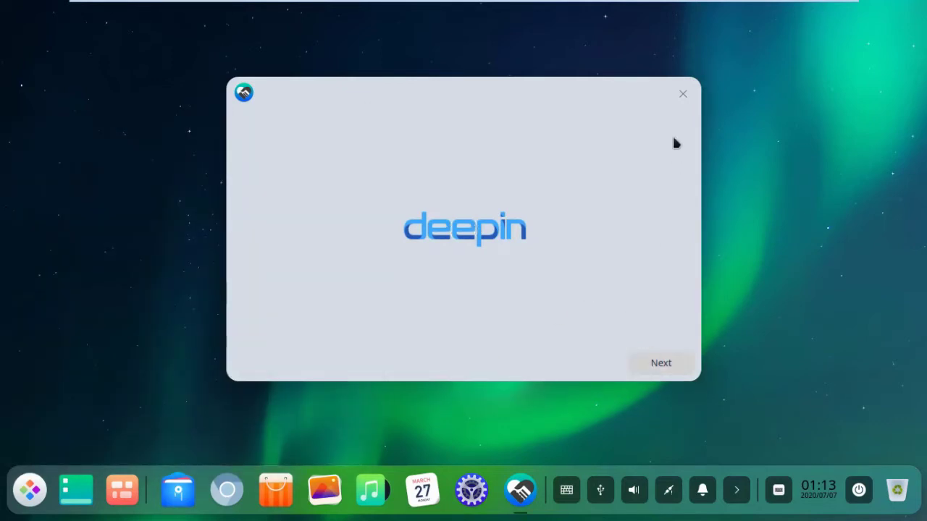
left_click(682, 93)
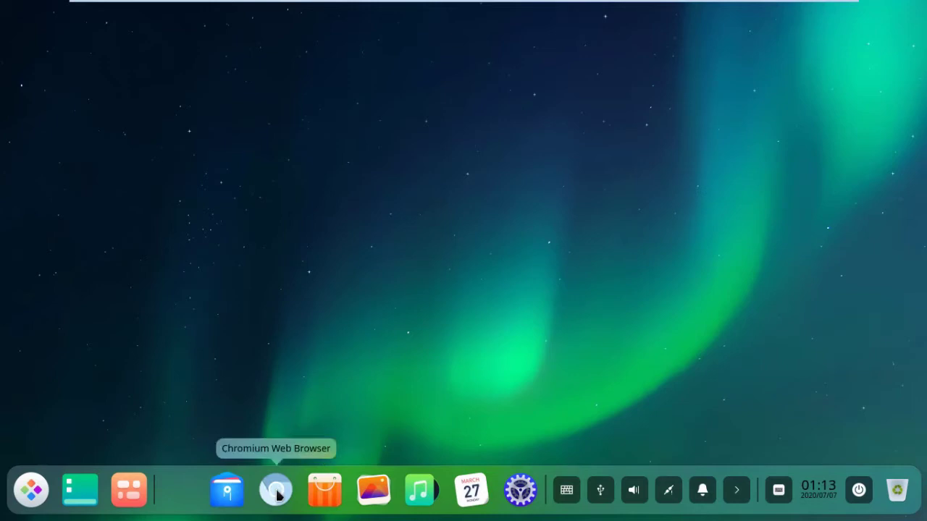
Step: Open the file manager's Computer overview and try minimizing, maximizing and closing its window
left_click(234, 492)
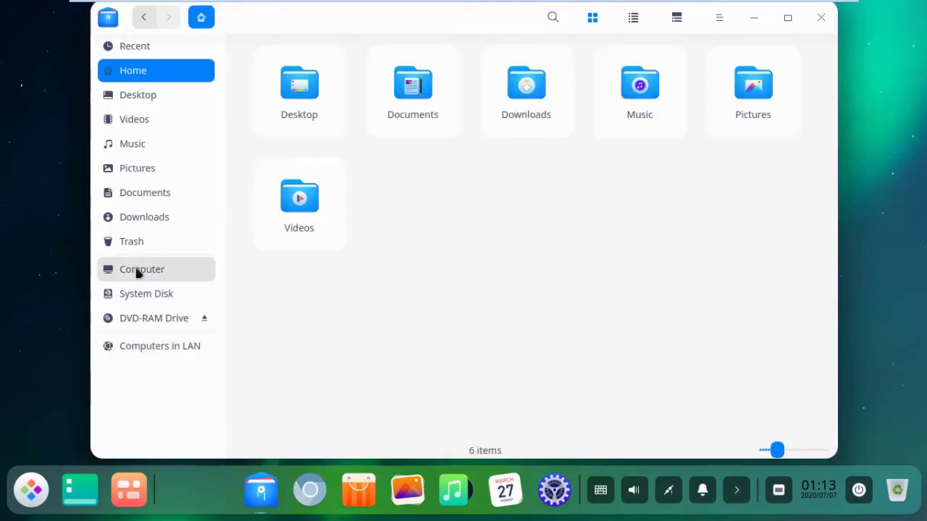
left_click(138, 271)
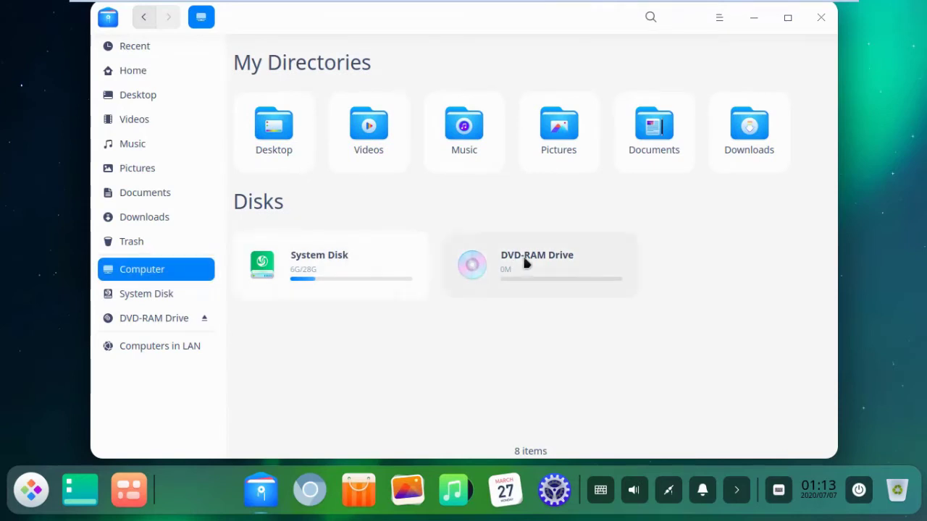
left_click(751, 23)
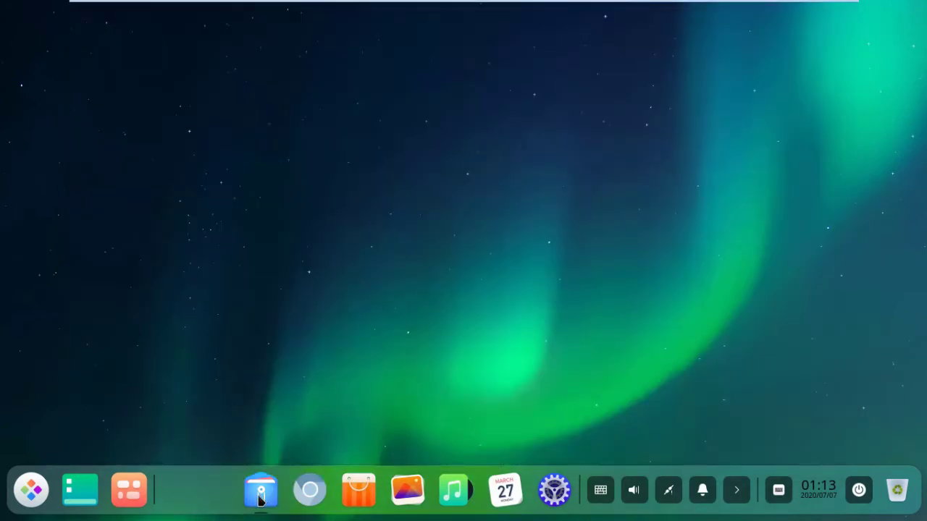
left_click(261, 499)
left_click(261, 498)
left_click(260, 498)
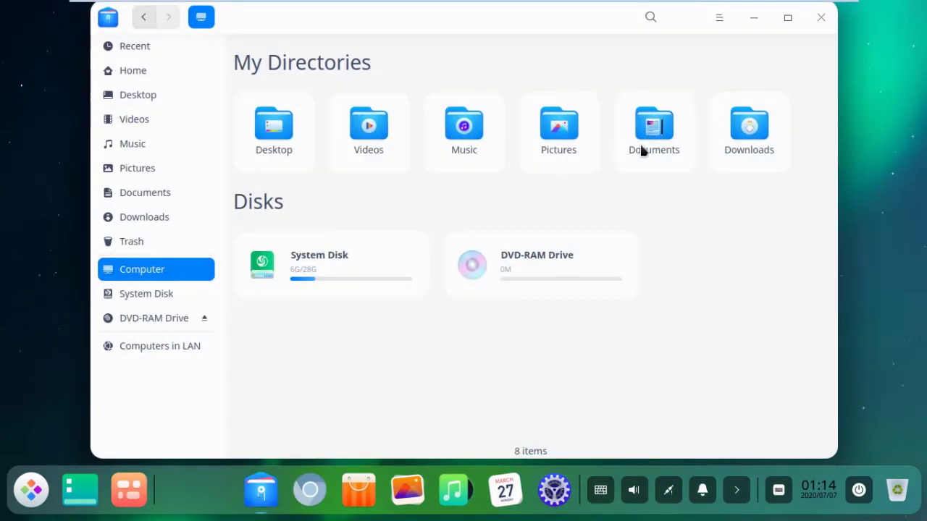
left_click(790, 21)
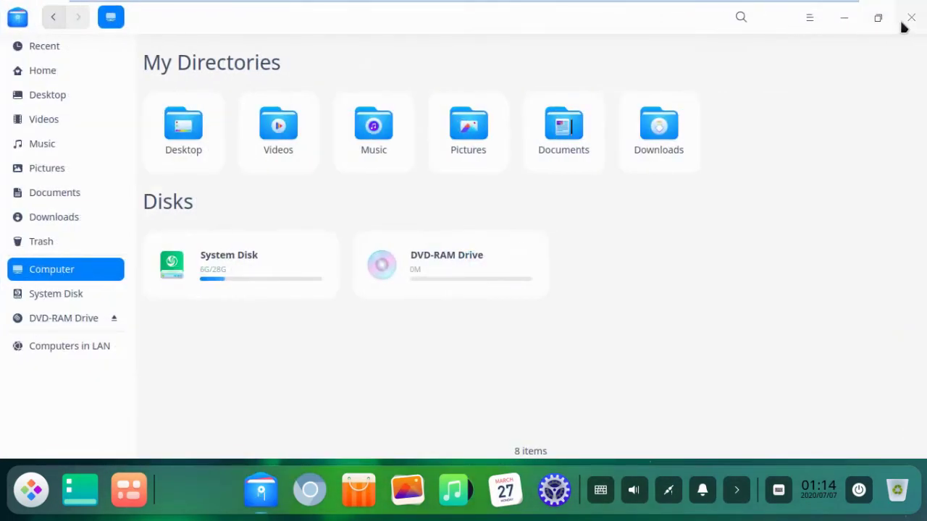
left_click(911, 22)
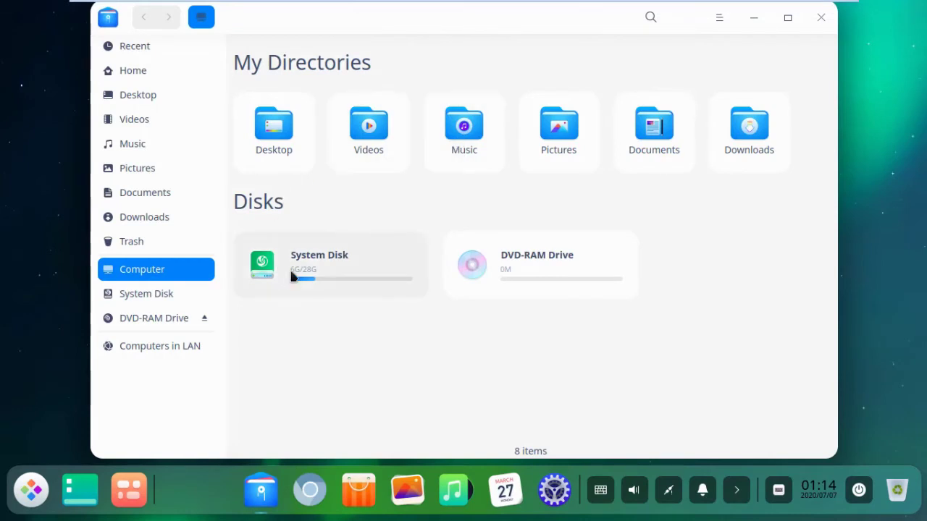
Step: Browse System Disk into proc, view folder 3's properties and permissions, then close everything
double_click(308, 265)
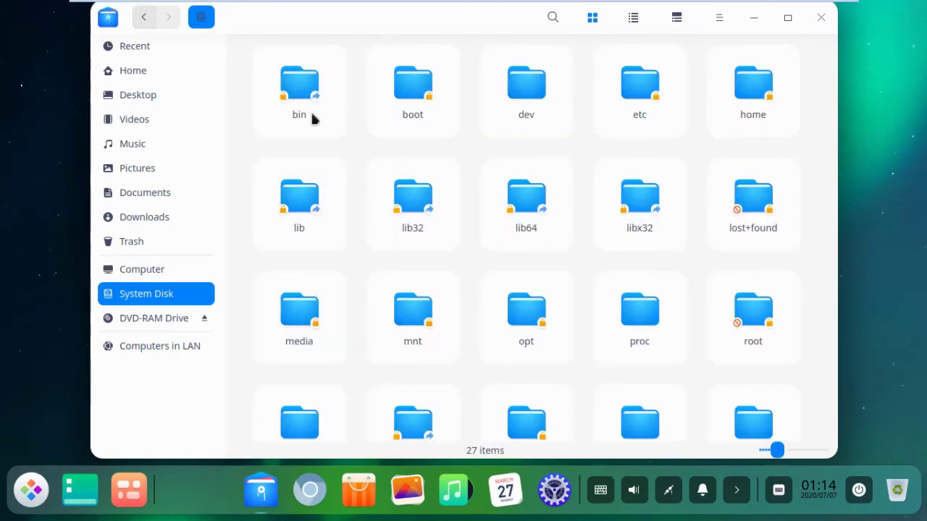
scroll(478, 311, "down", 1)
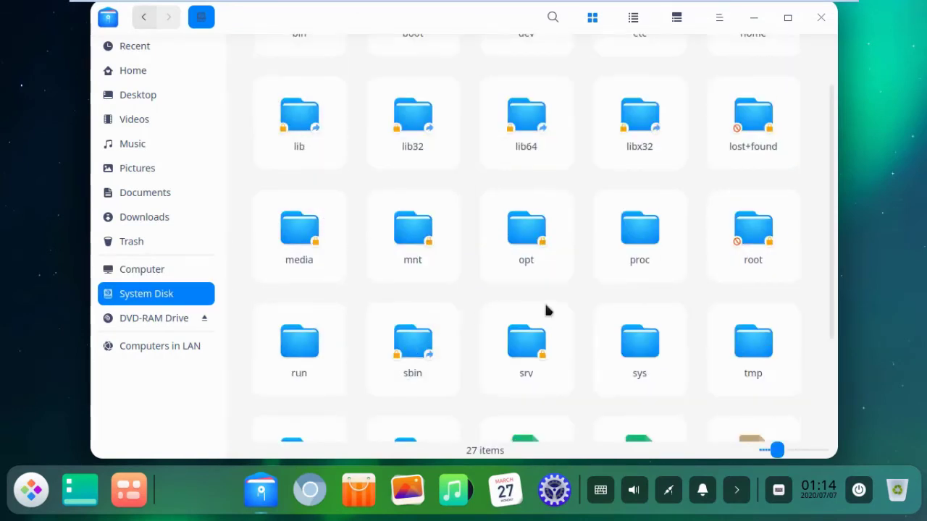
double_click(638, 230)
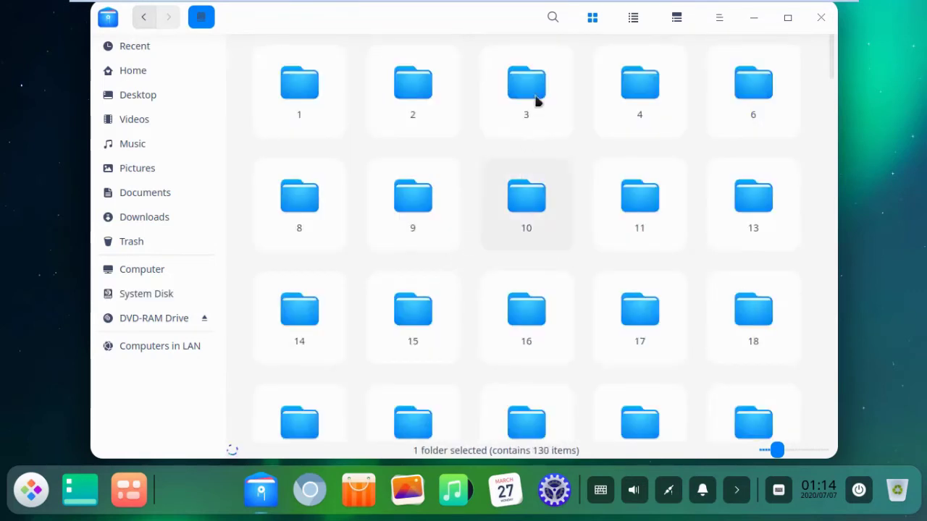
right_click(533, 101)
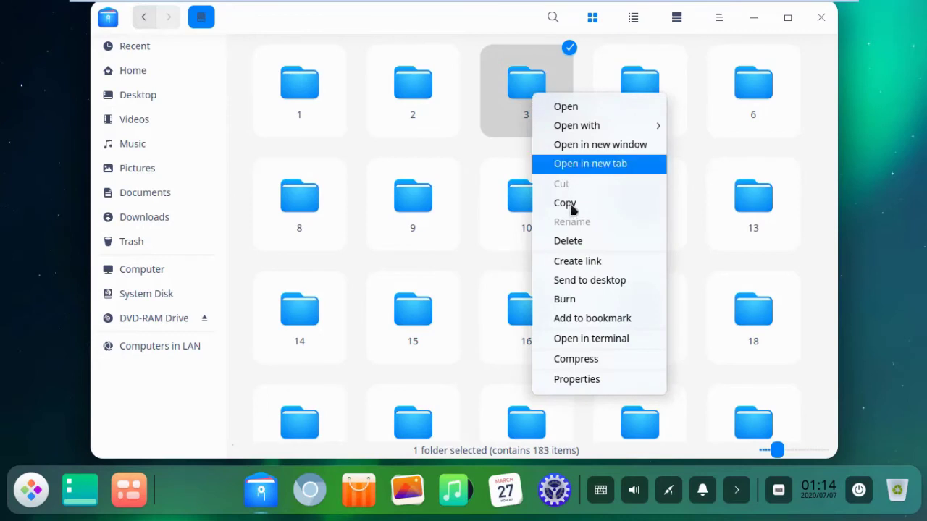
left_click(583, 383)
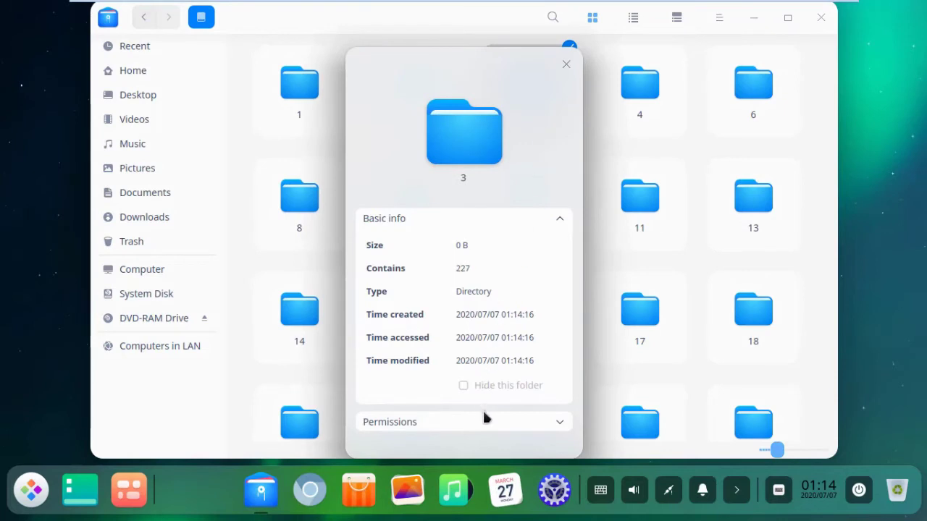
left_click(559, 423)
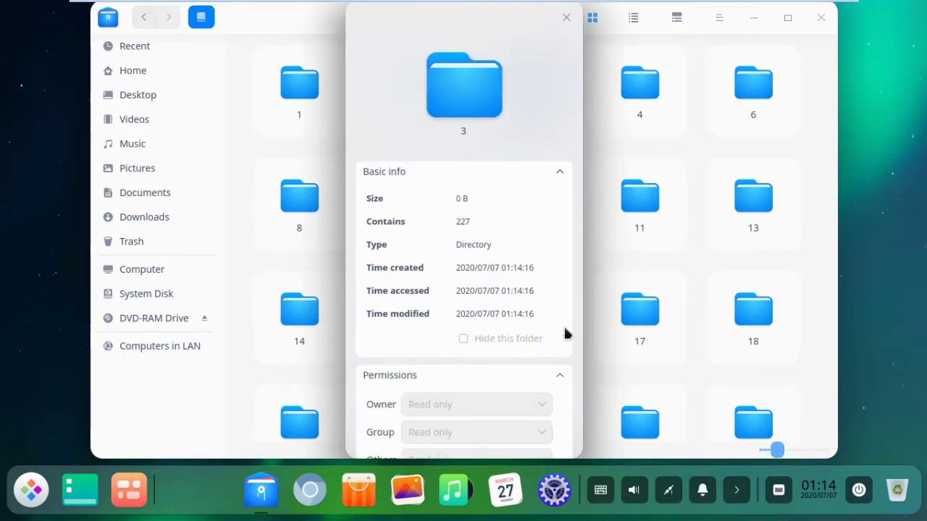
left_click(566, 18)
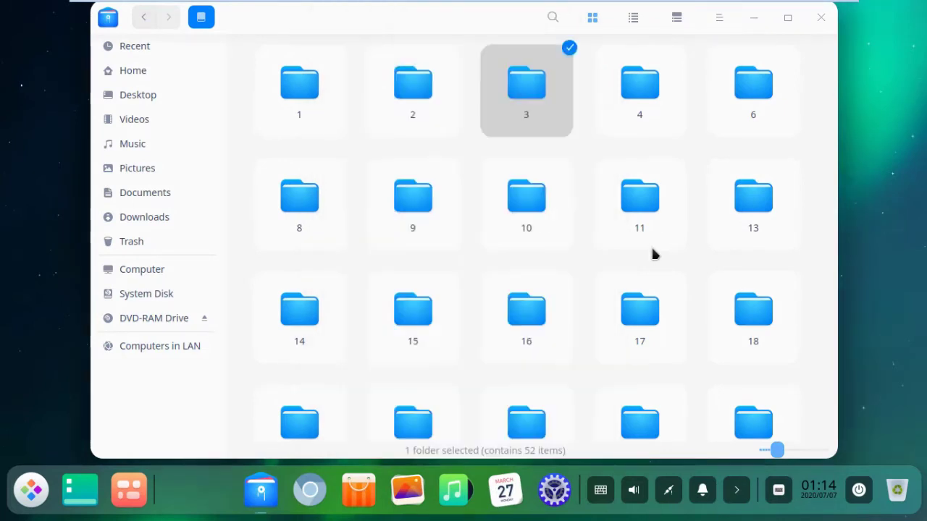
left_click(817, 22)
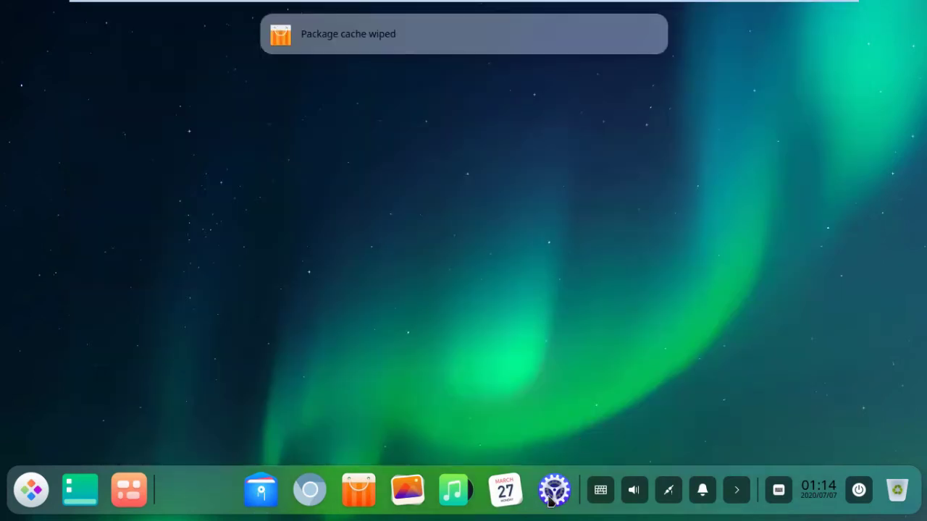
Step: Switch the display resolution to 1360x768, save it, and close Control Center
left_click(549, 500)
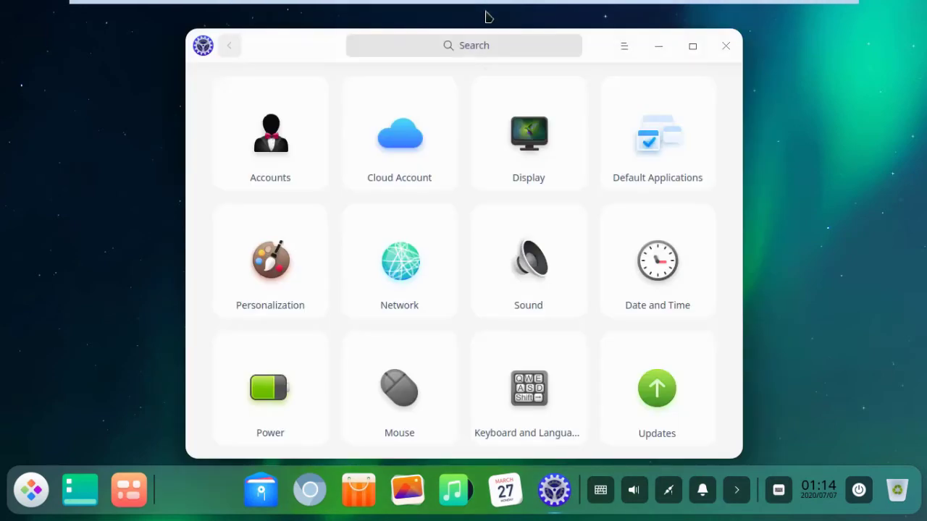
left_click(554, 97)
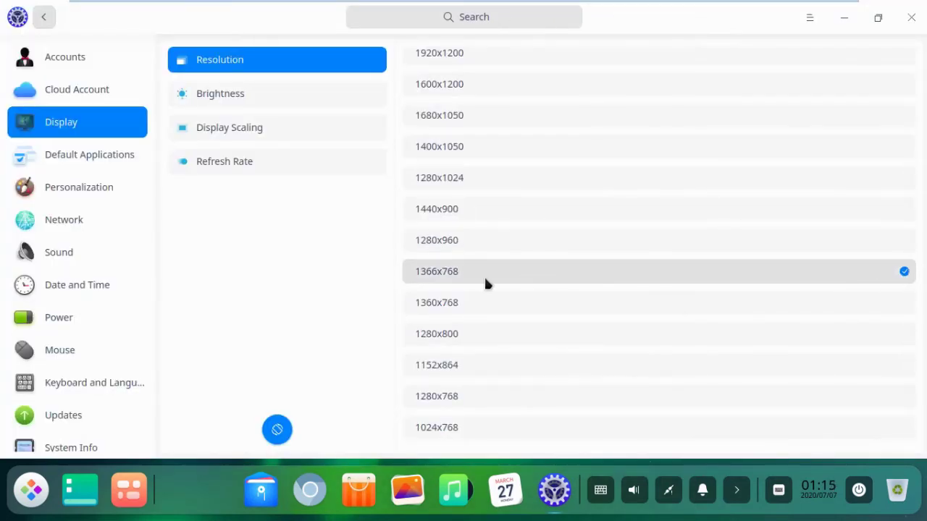
left_click(444, 276)
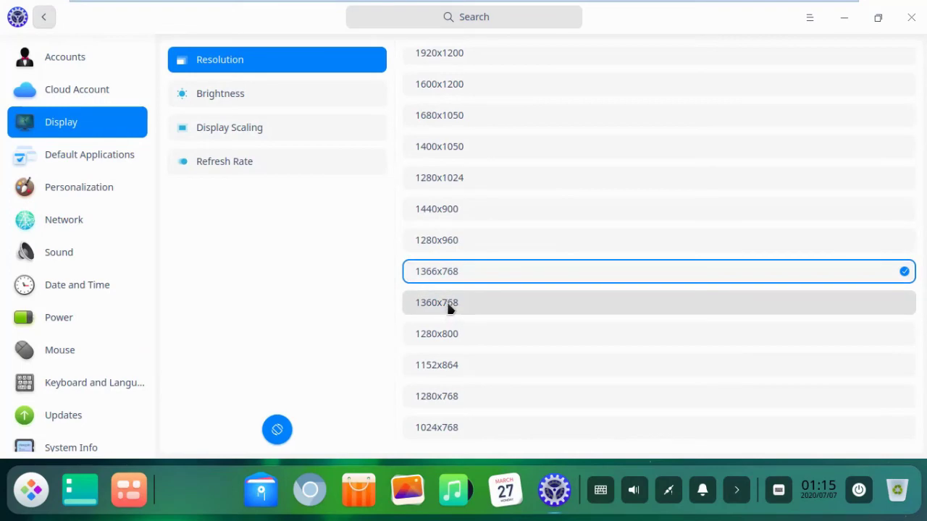
left_click(448, 304)
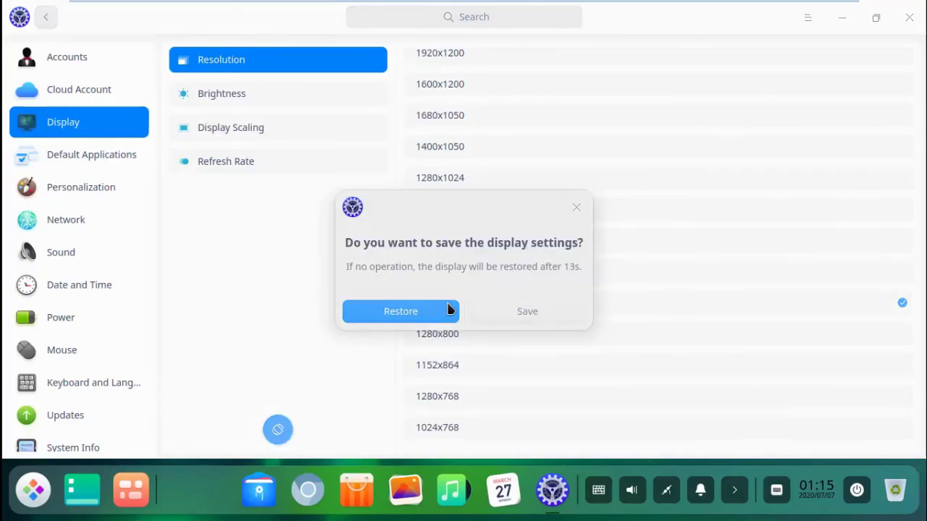
left_click(528, 310)
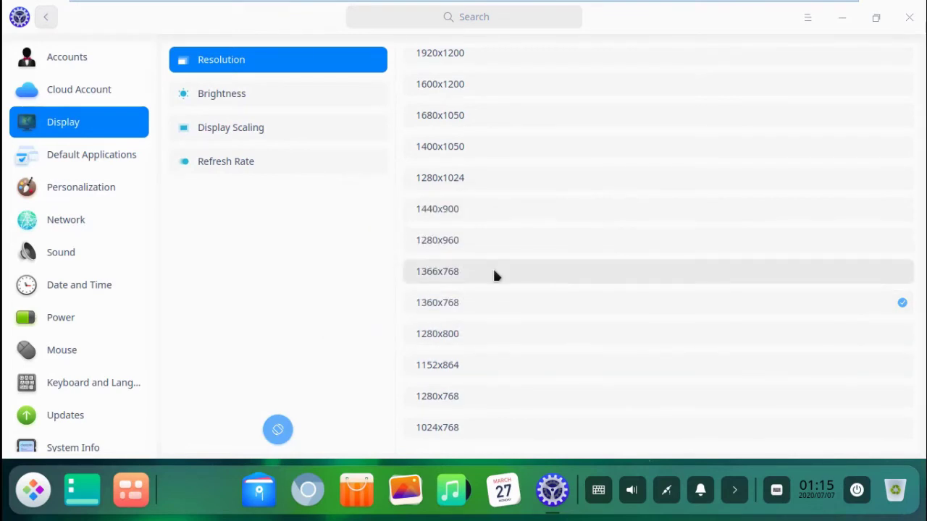
scroll(515, 369, "up", 5)
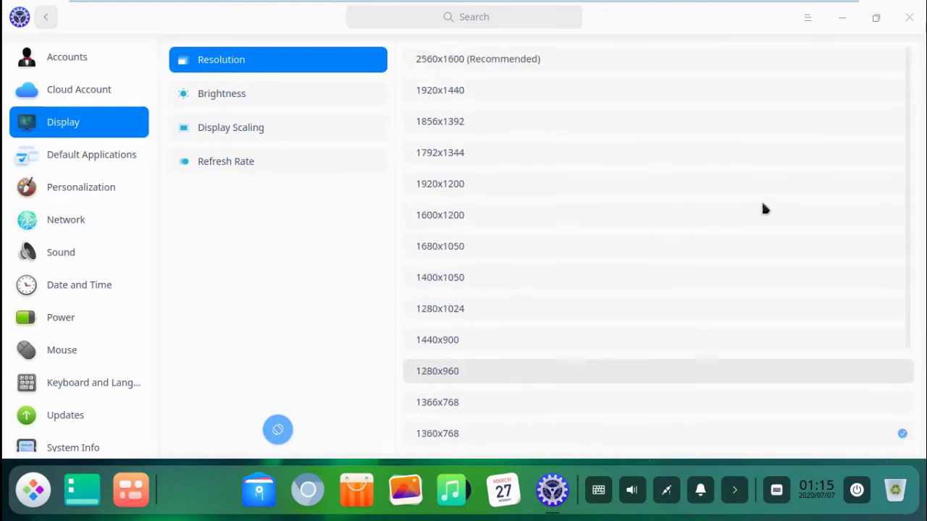
left_click(909, 18)
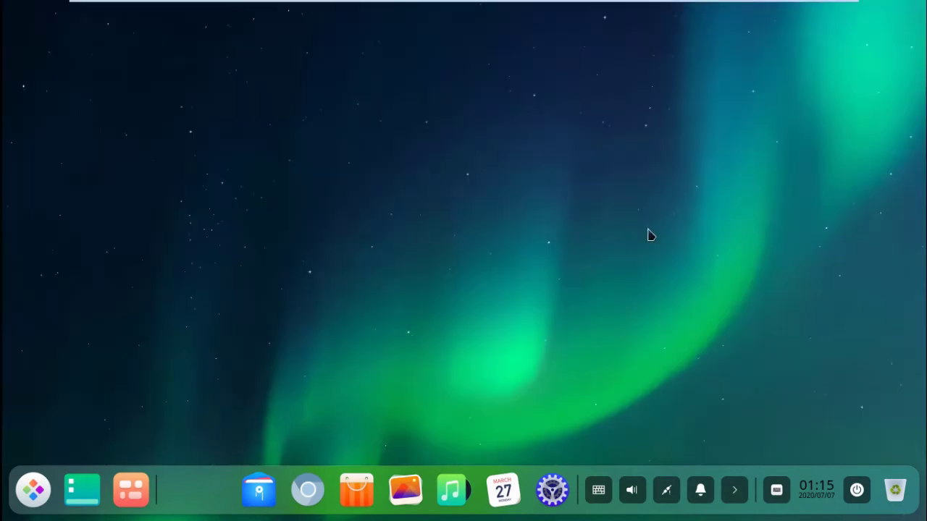
Step: Put the dock in Efficient Mode as a full-width bottom bar and open the launcher
right_click(208, 503)
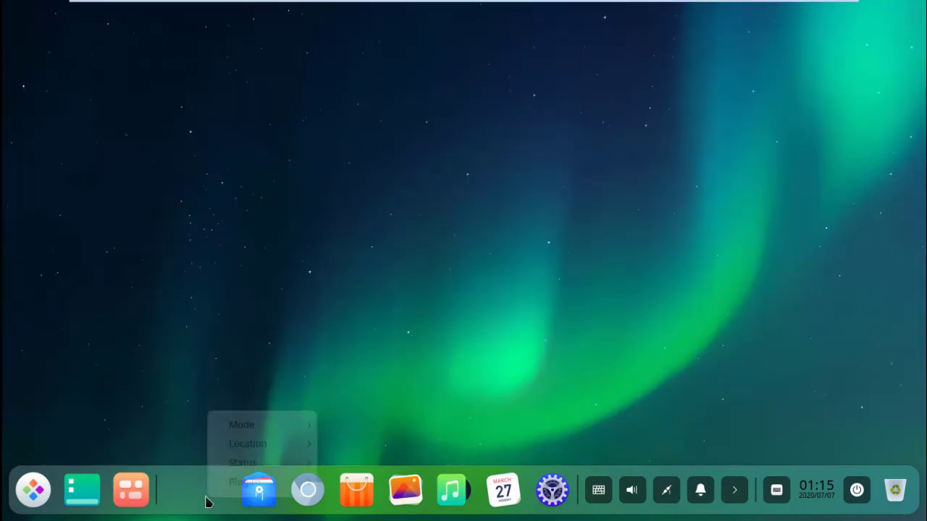
mouse_move(235, 492)
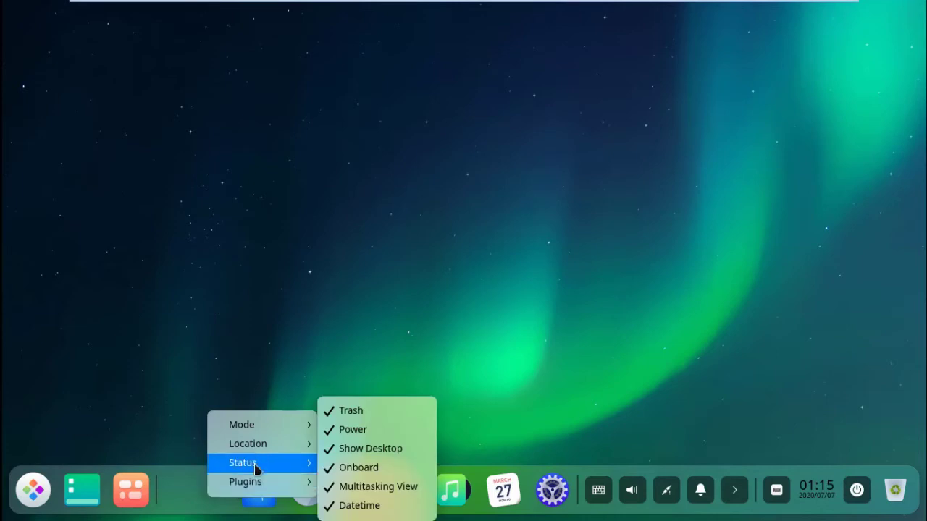
mouse_move(255, 469)
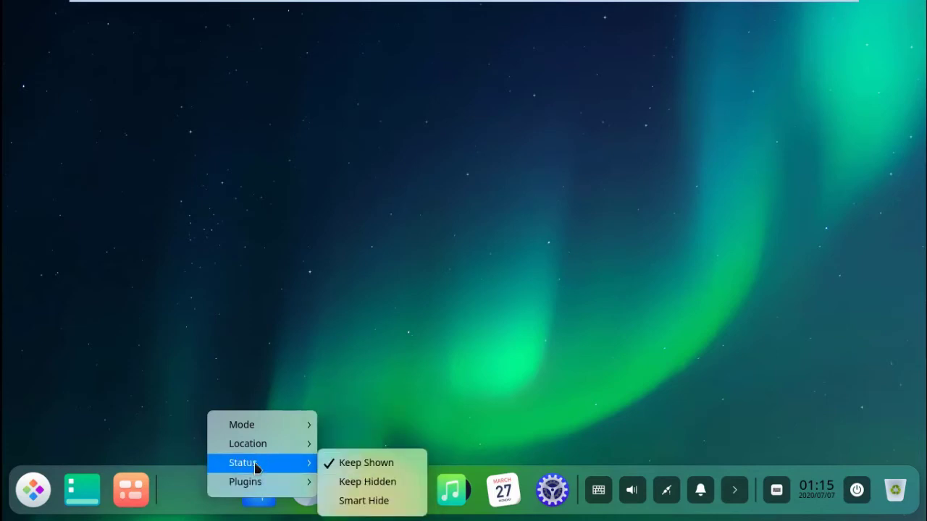
mouse_move(261, 452)
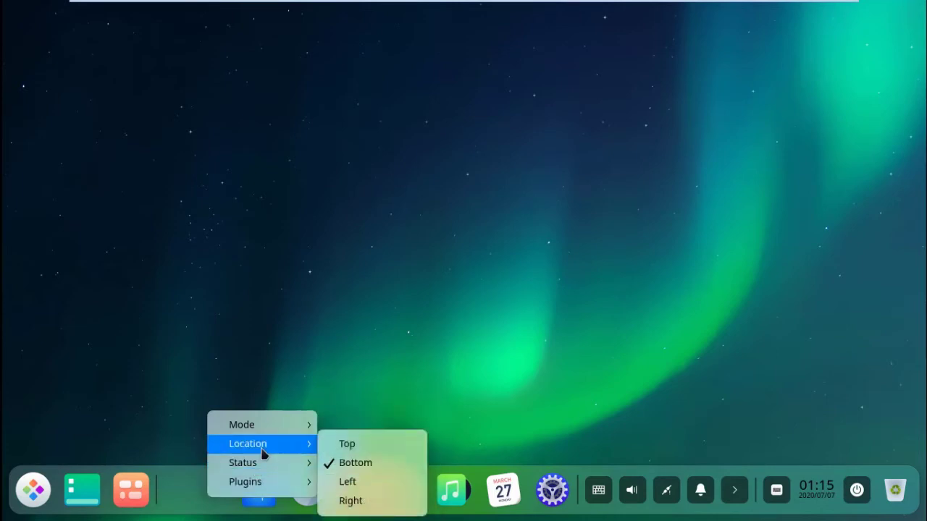
mouse_move(270, 427)
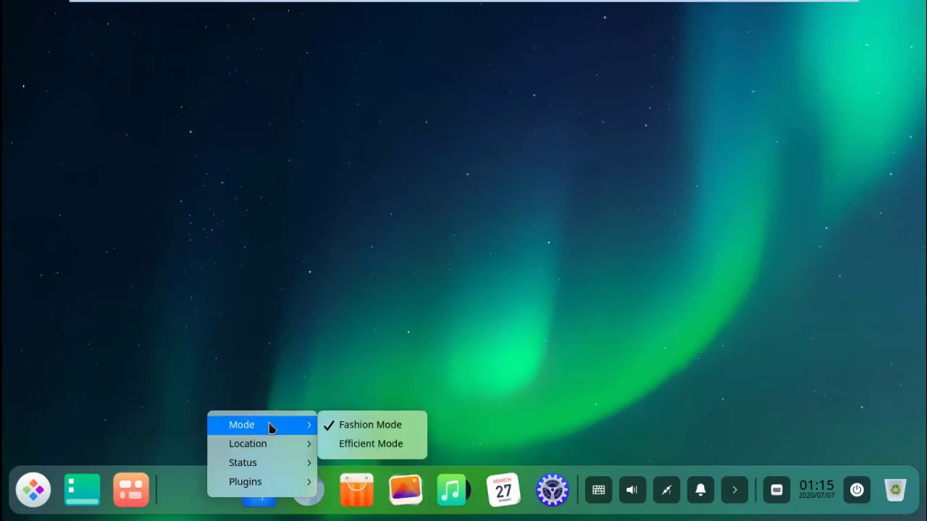
left_click(382, 452)
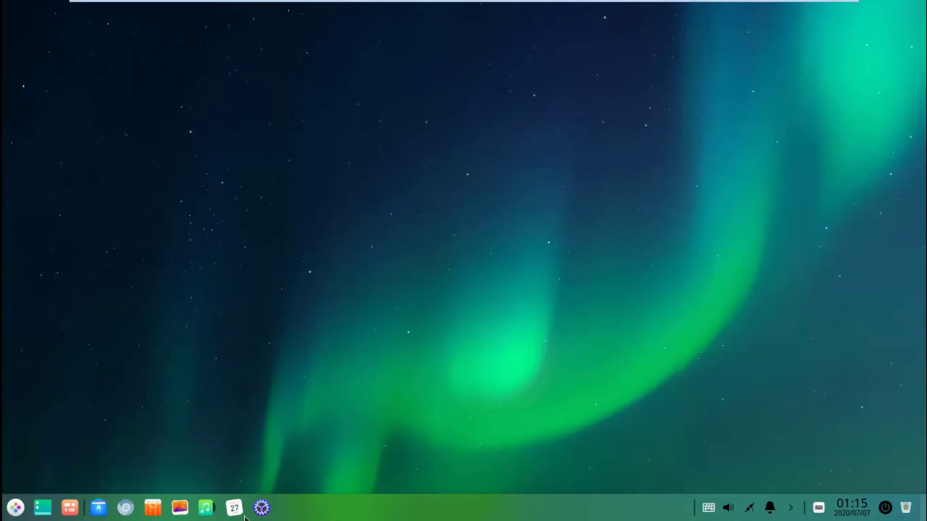
left_click(15, 508)
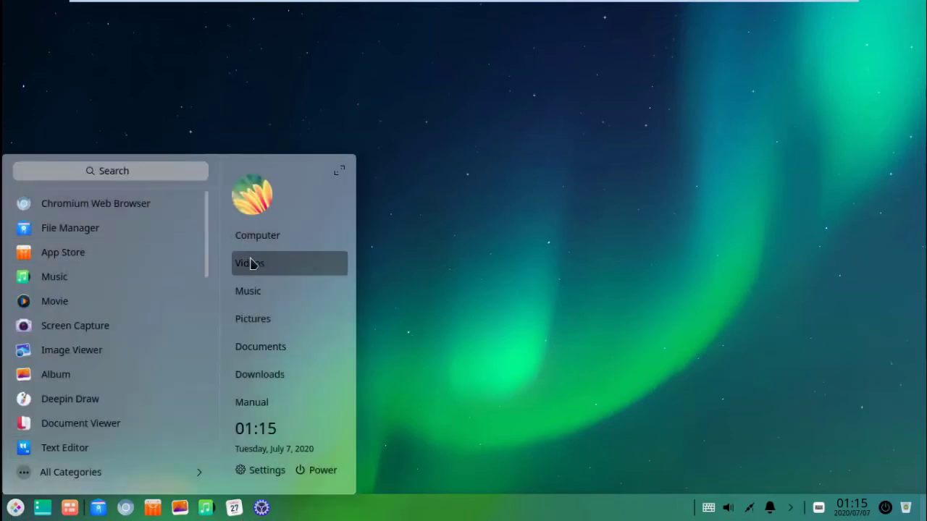
Step: Open Control Center and set the leopard picture as the account avatar
left_click(260, 194)
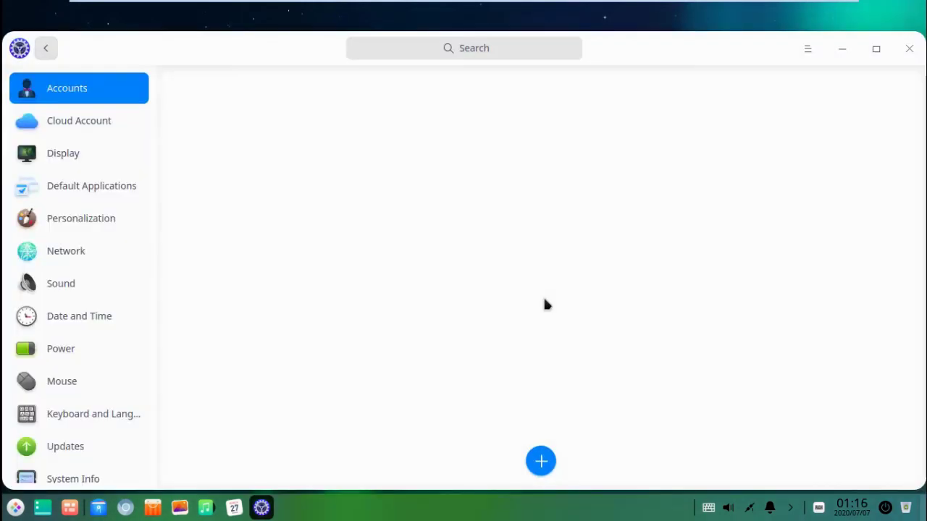
left_click(650, 133)
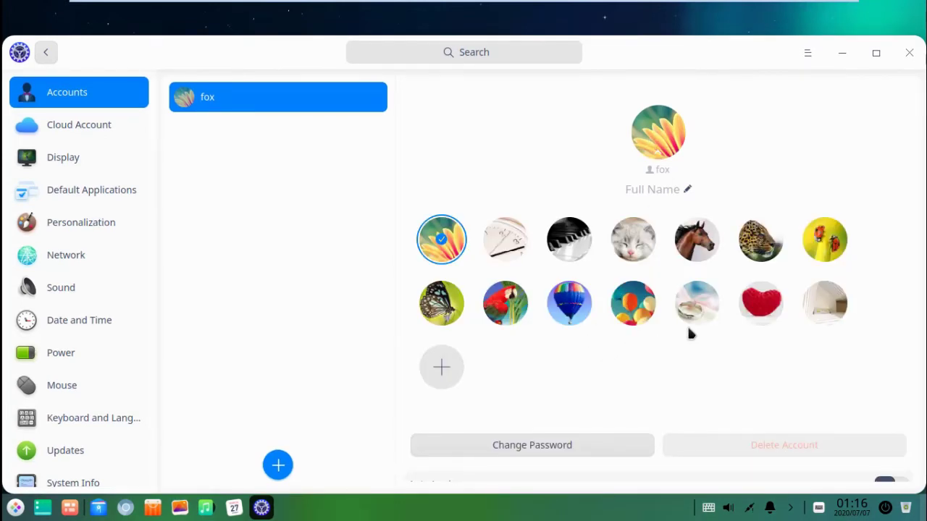
left_click(760, 239)
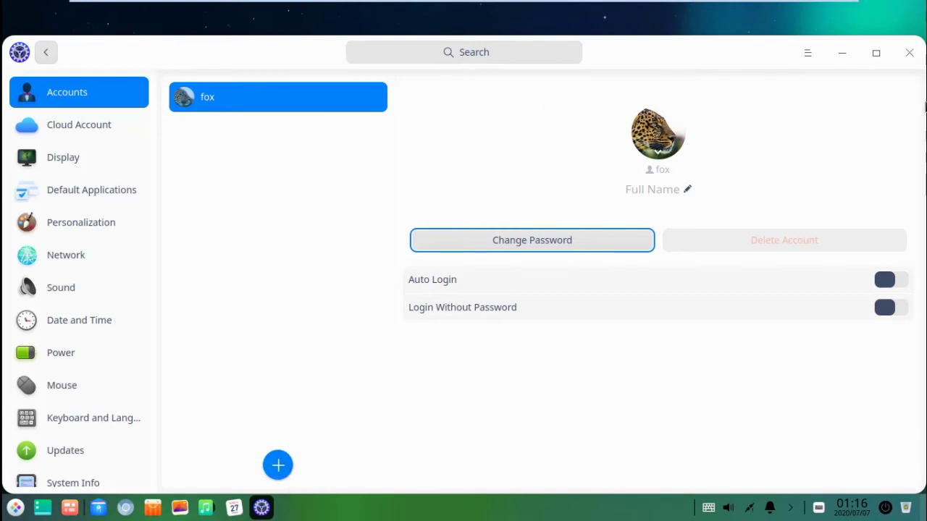
Step: Maximize Control Center, view the Power and Date and Time (Cairo) pages, then close it
left_click(876, 53)
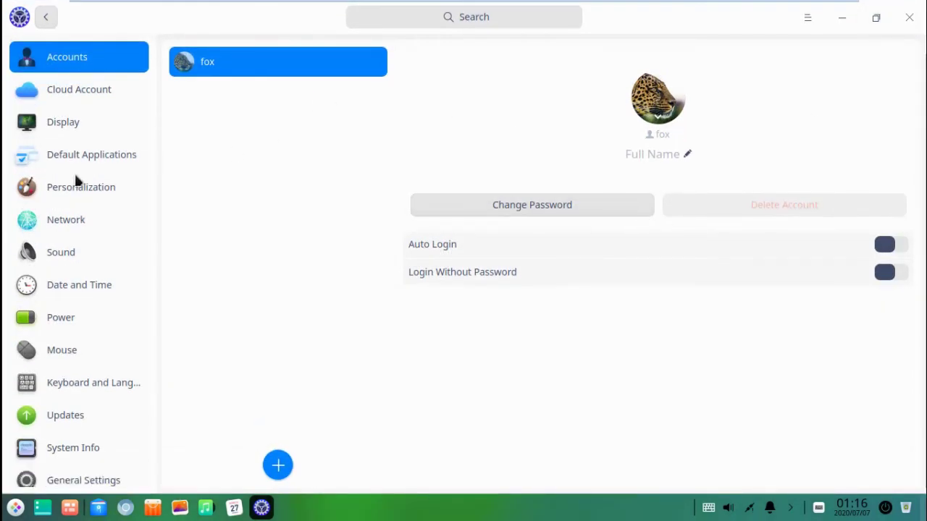
scroll(72, 326, "down", 1)
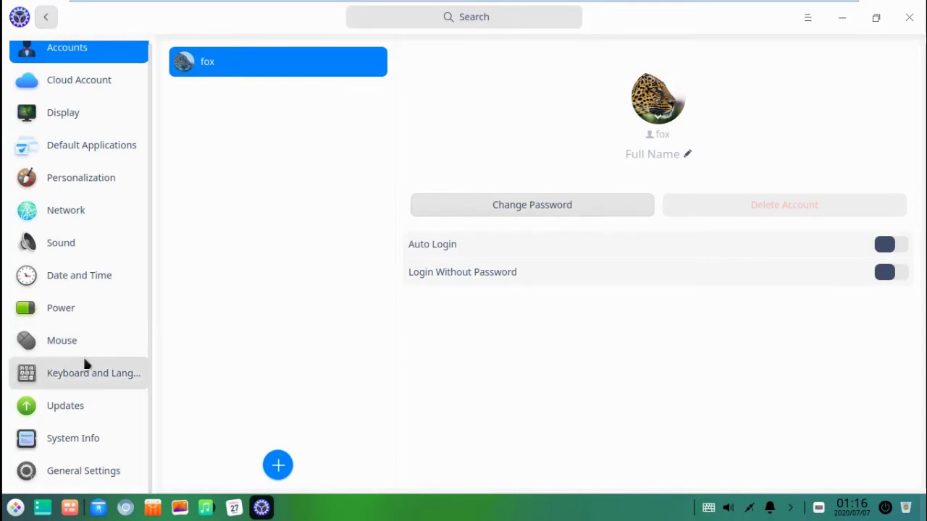
left_click(66, 309)
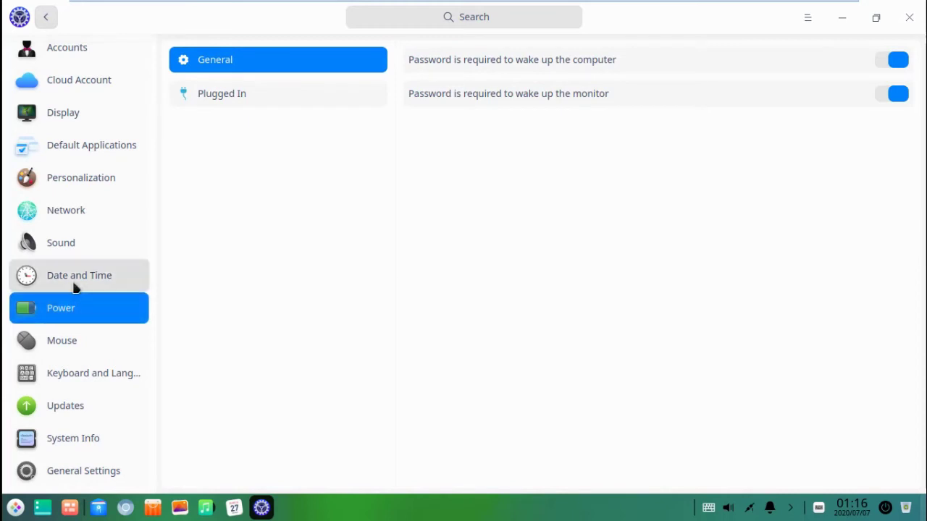
left_click(75, 287)
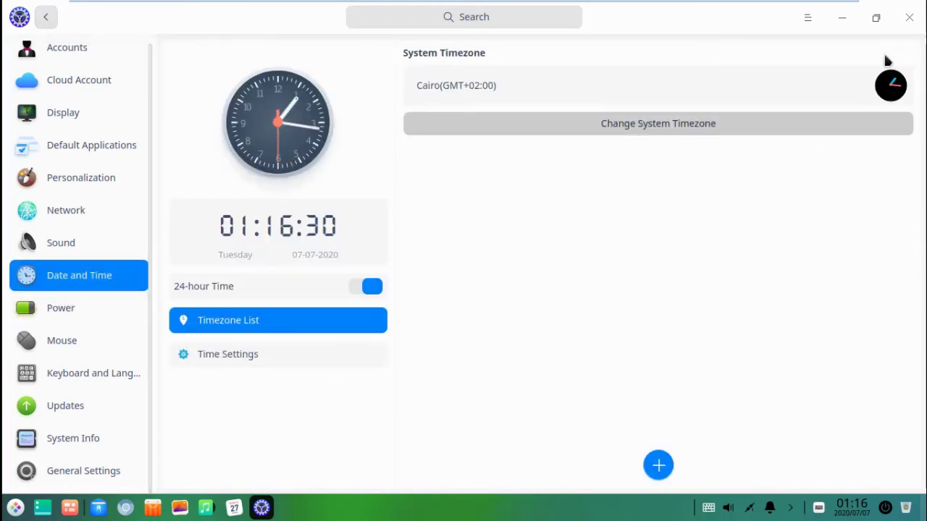
left_click(909, 17)
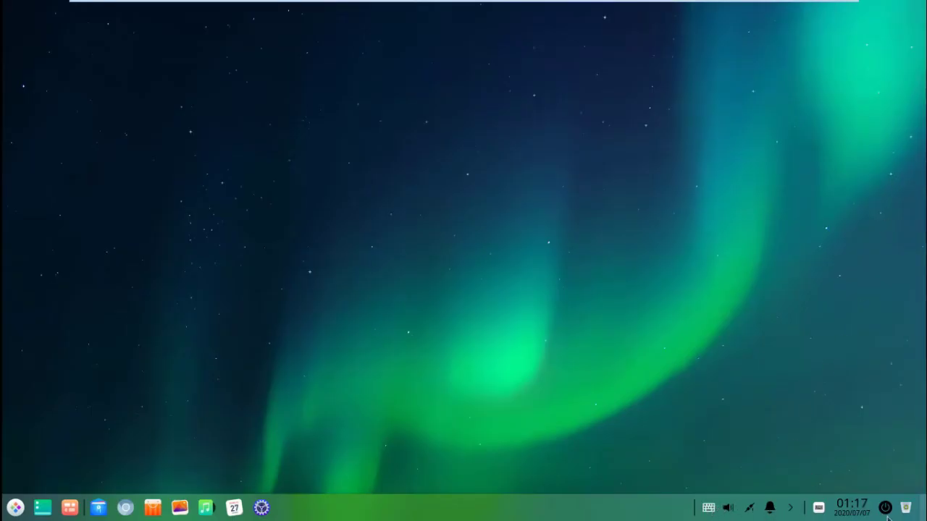
Step: Open and dismiss the Notification Center, then collapse and re-expand the tray icons
left_click(769, 508)
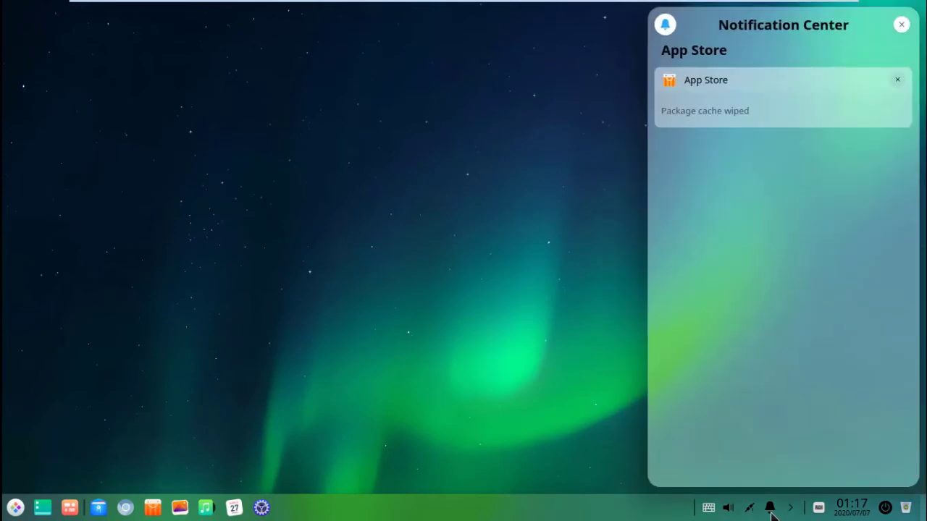
left_click(568, 160)
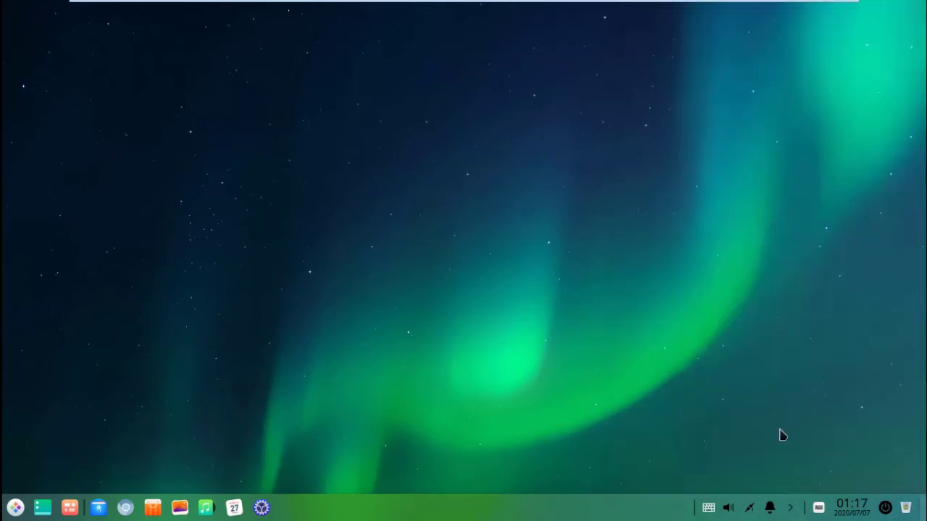
left_click(790, 509)
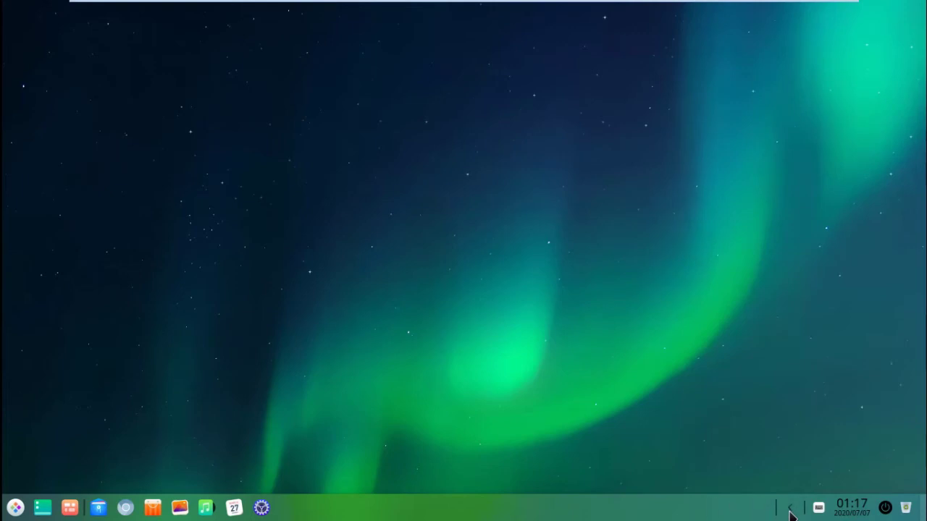
left_click(790, 509)
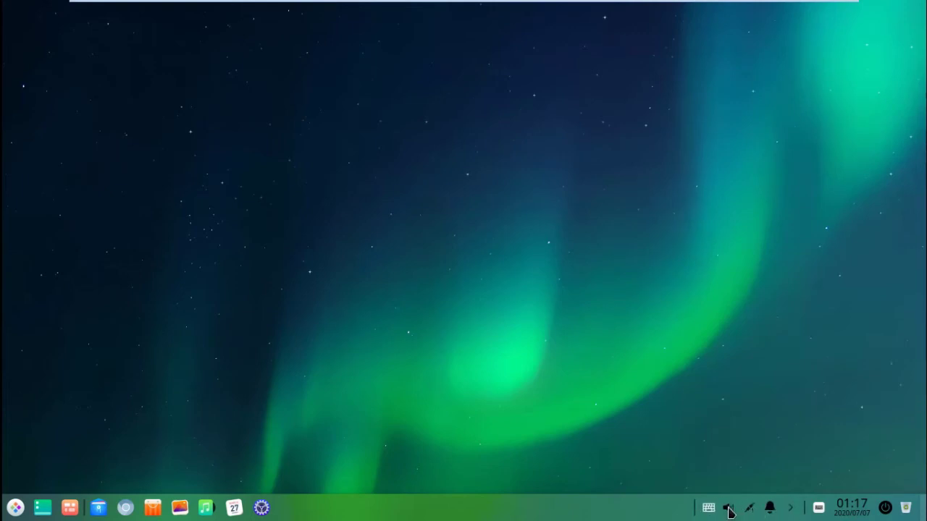
Step: Search the launcher for 'ter' and bring up Terminal's item actions
left_click(16, 507)
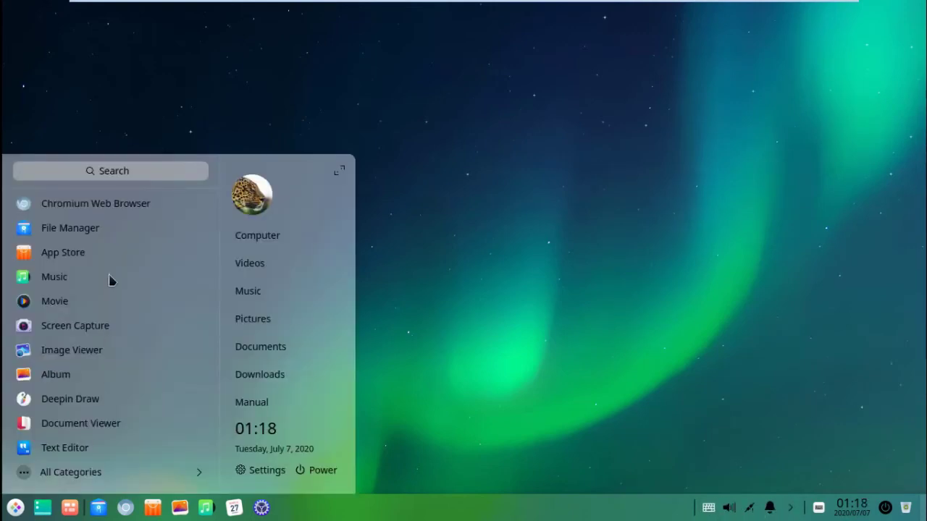
left_click(134, 171)
type("ter")
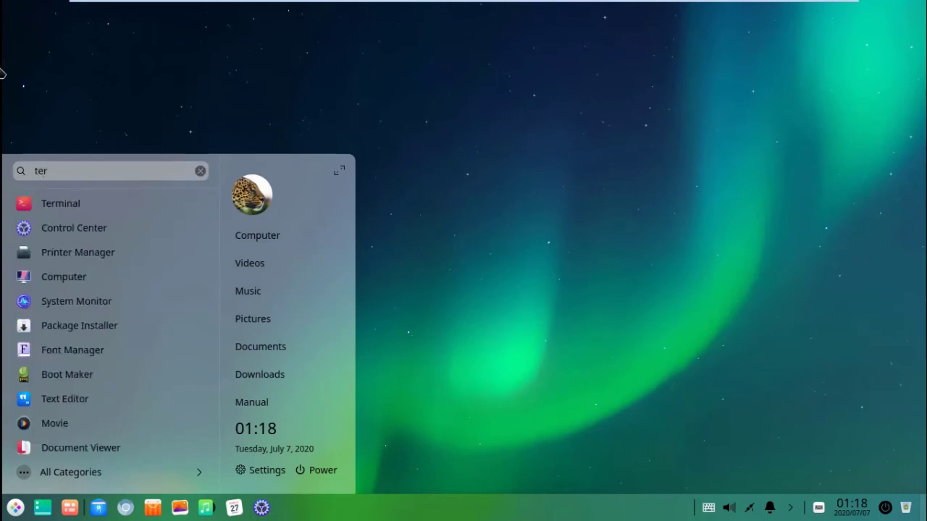
right_click(55, 203)
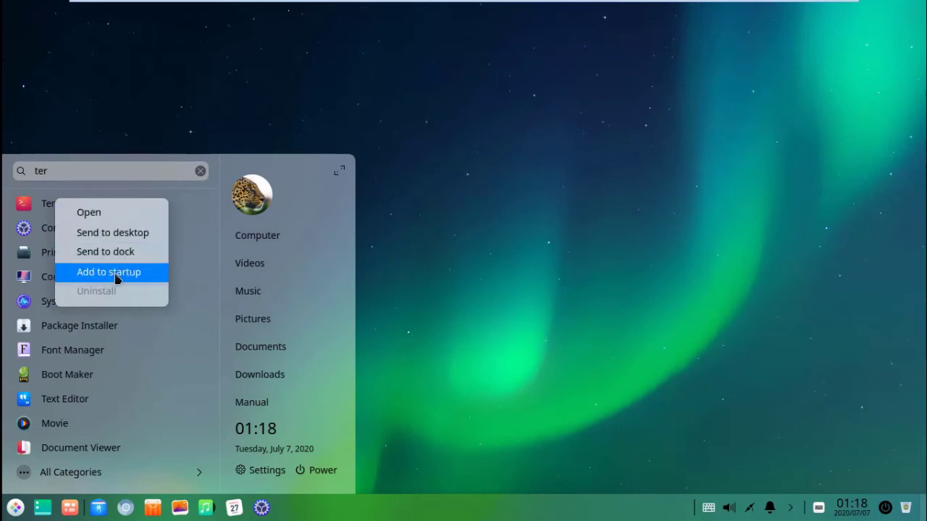
Step: Send Terminal to the dock, launch it from there, and maximize its window
left_click(116, 252)
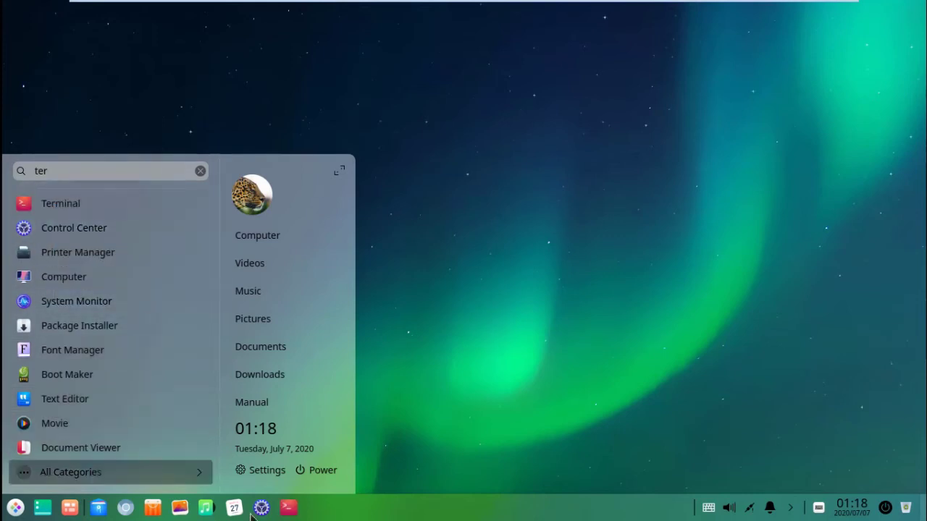
left_click(294, 514)
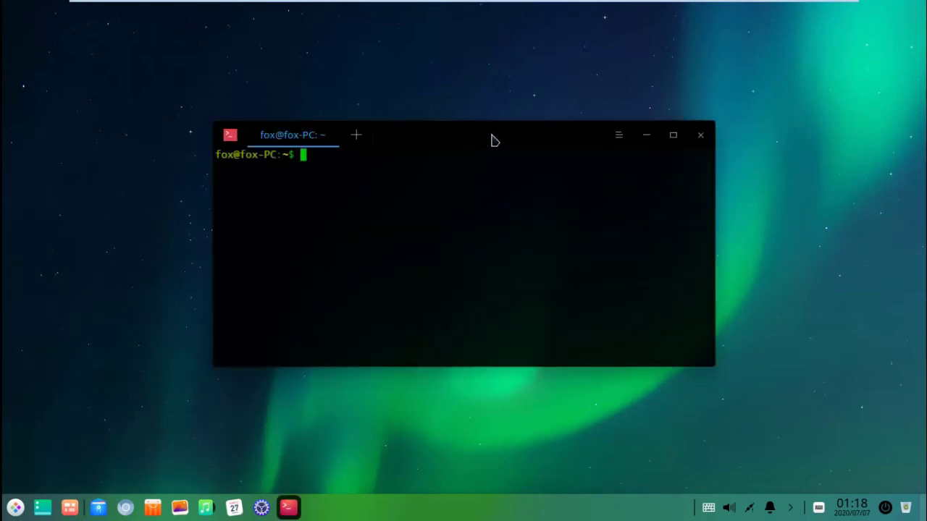
left_click_drag(492, 140, 426, 95)
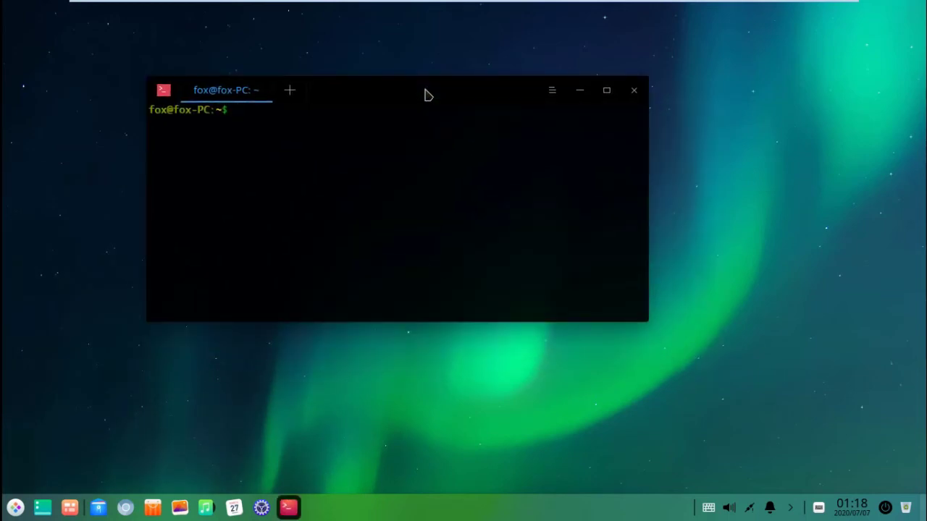
left_click(606, 90)
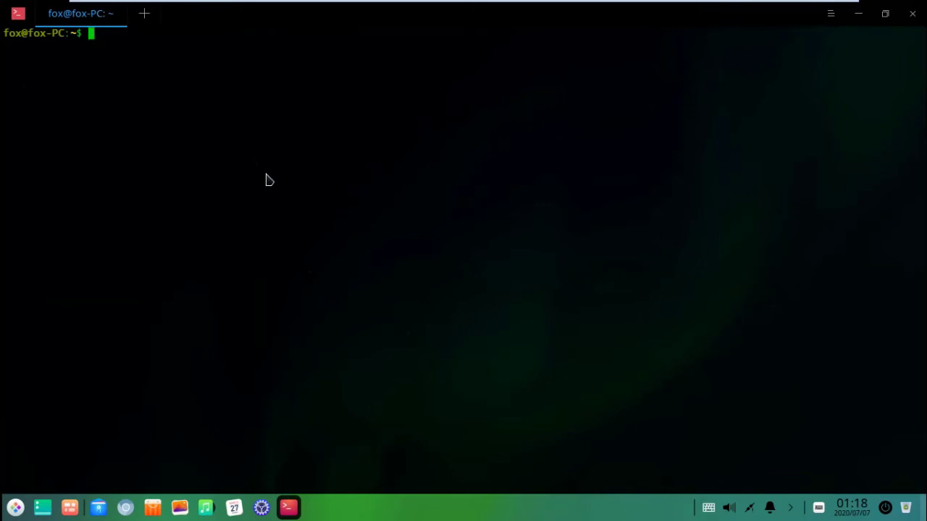
Step: Run 'apt-get update', which fails with lock-file Permission denied errors, and open the terminal's main menu
type("apt-get update")
key("Return")
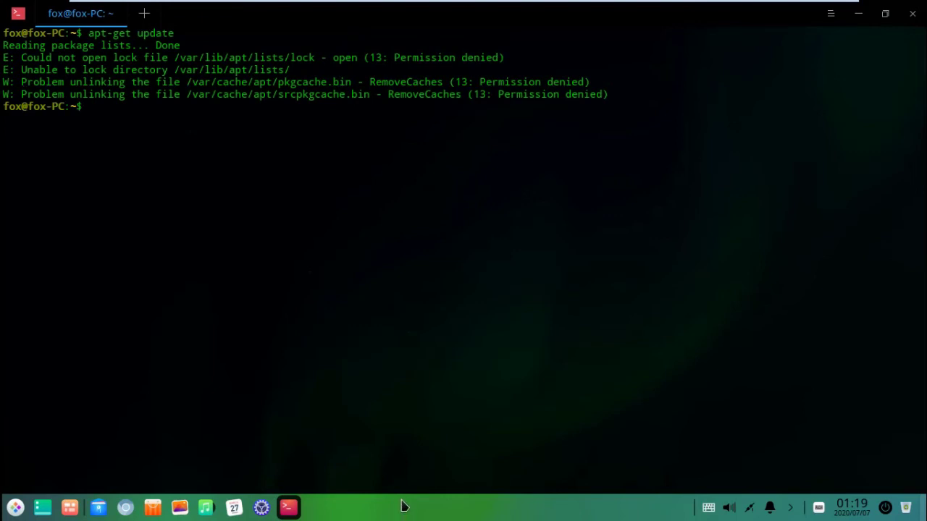
left_click(831, 16)
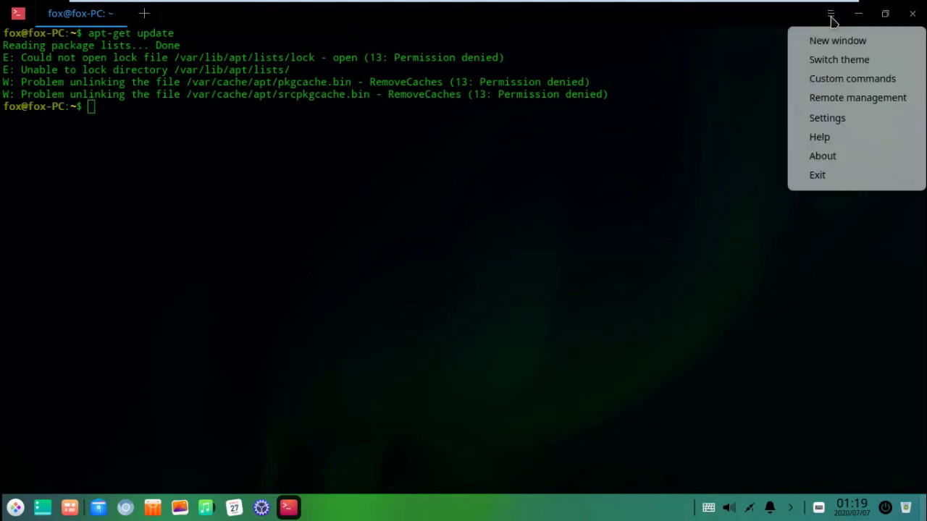
Step: Set the terminal cursor style to underline in Settings, then close settings and the terminal
left_click(826, 120)
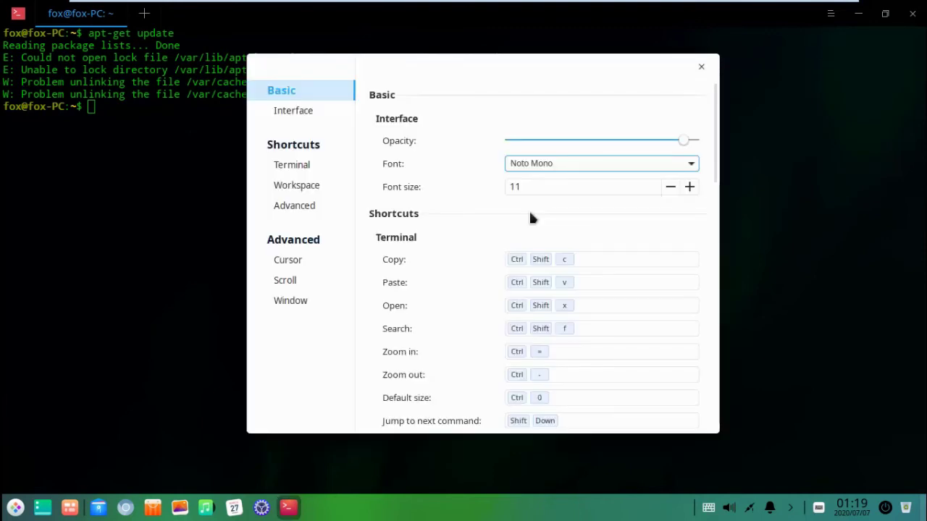
scroll(449, 174, "down", 15)
left_click(565, 131)
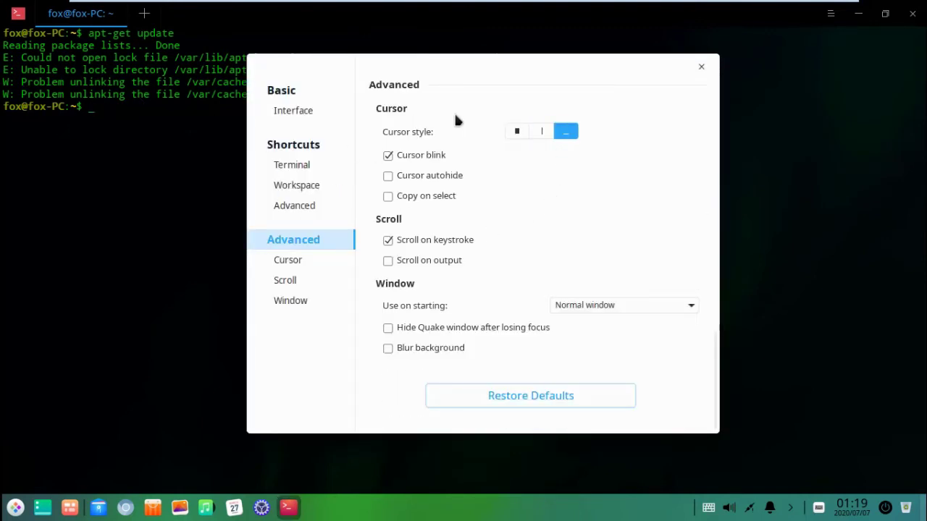
left_click(701, 67)
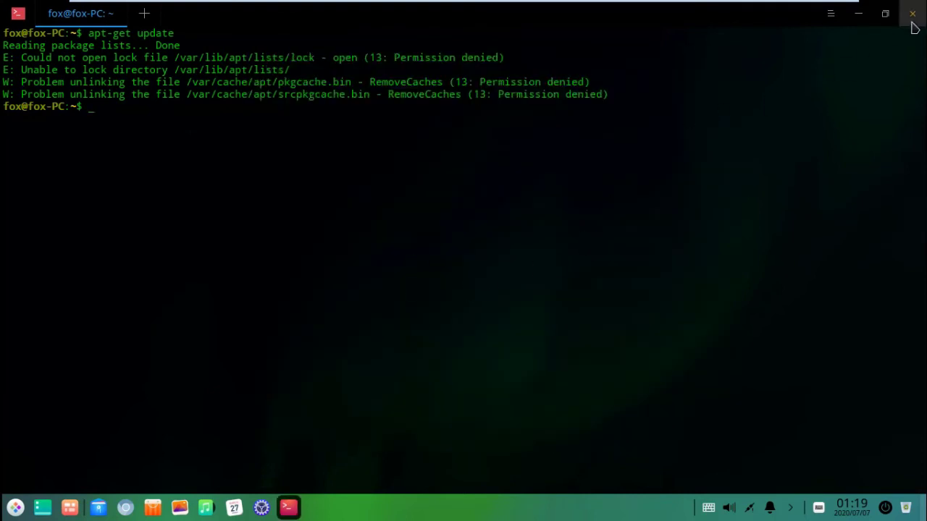
left_click(912, 13)
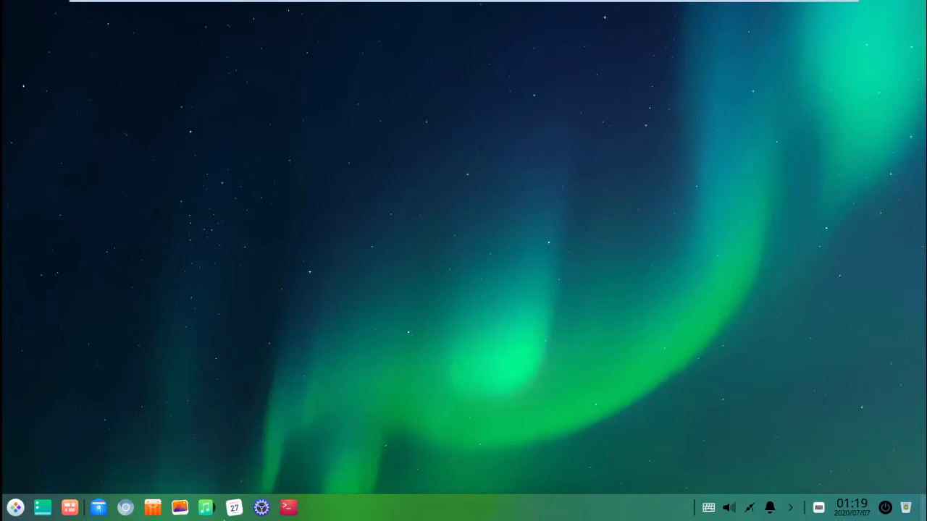
left_click(150, 517)
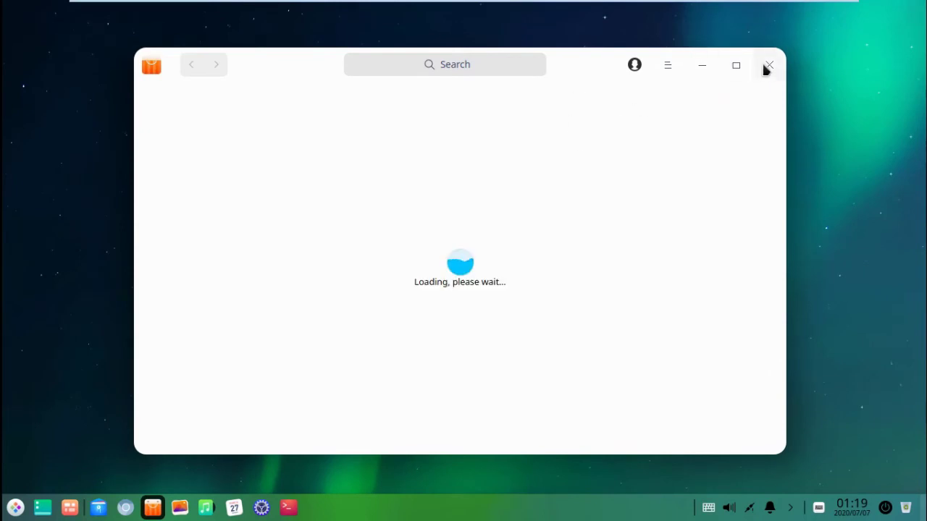
left_click(768, 65)
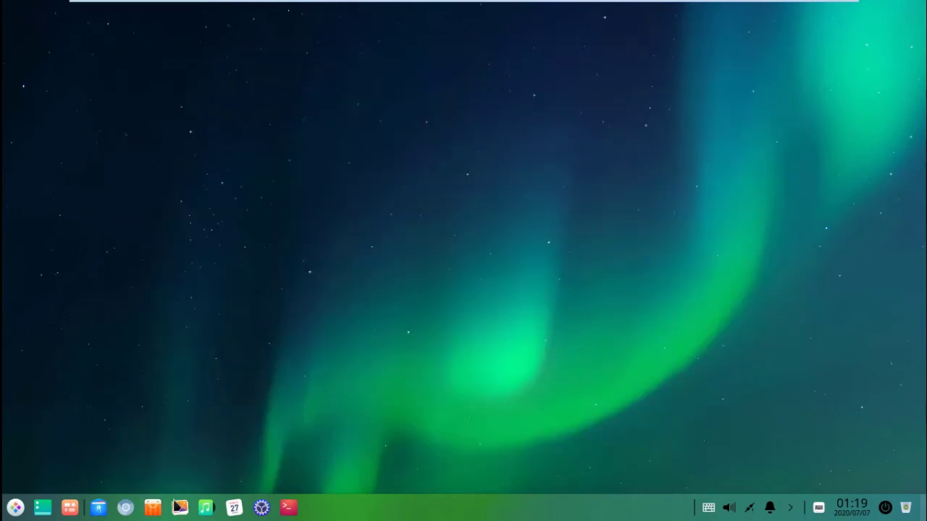
Step: Launch File Manager, open Music, and switch it to the Dark Theme
left_click(99, 510)
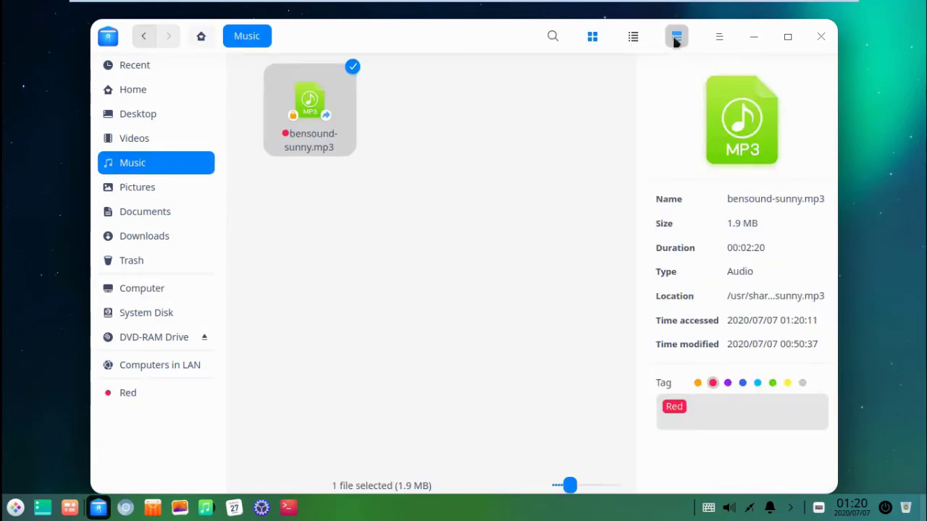
left_click(676, 37)
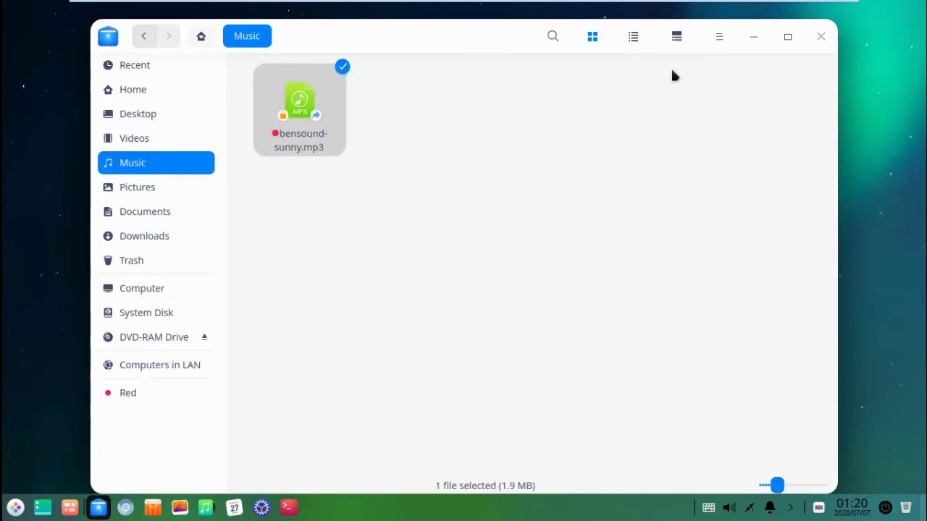
left_click(721, 39)
mouse_move(753, 152)
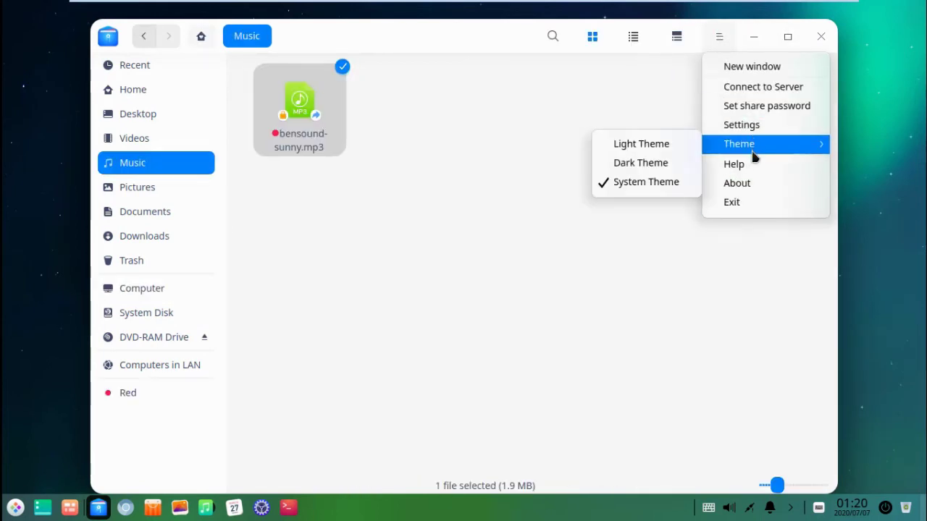
left_click(644, 165)
Step: Move the file manager window, open Documents, and close the file manager
left_click_drag(468, 45, 534, 29)
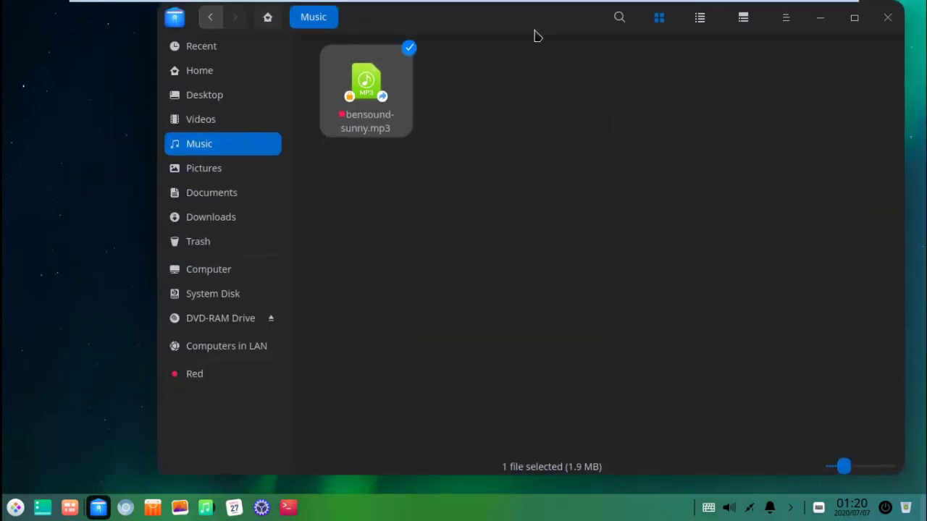
left_click(208, 194)
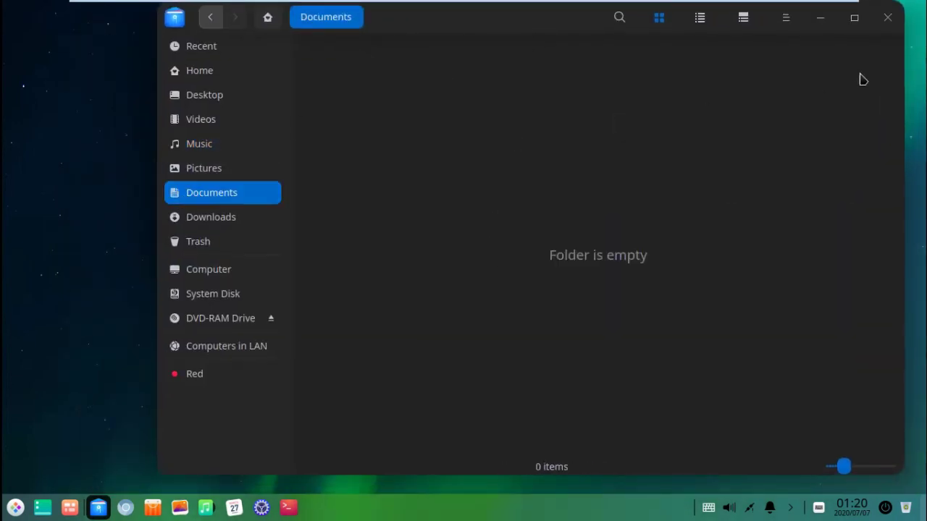
left_click(888, 17)
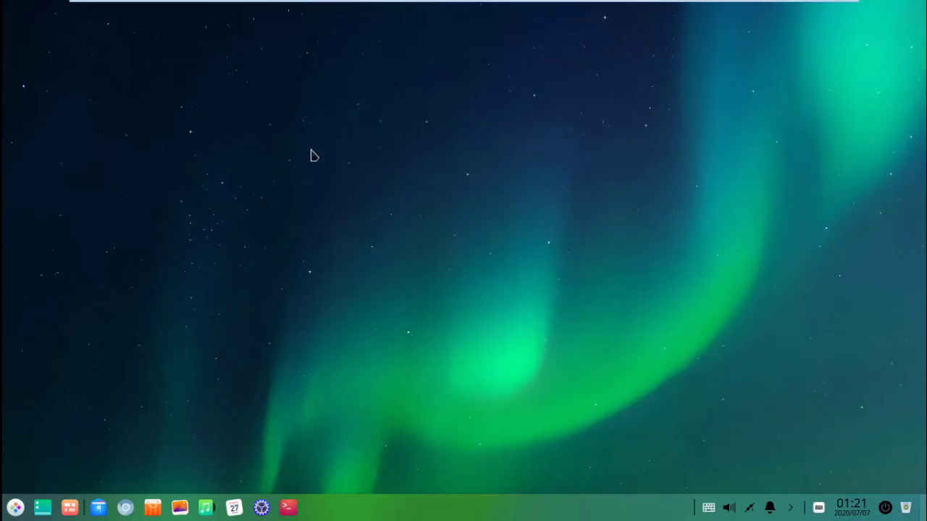
Step: Open 'Wallpaper and Screensaver' from the desktop's right-click menu
right_click(312, 151)
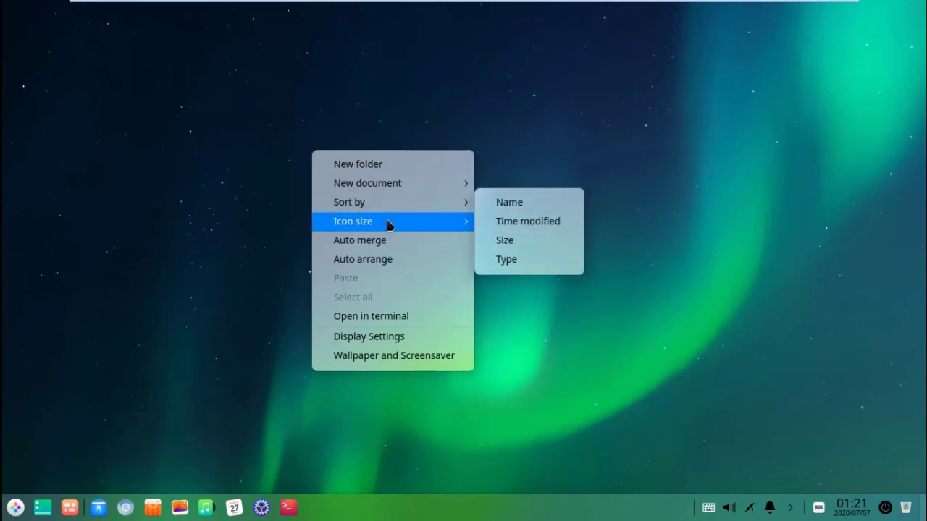
mouse_move(430, 174)
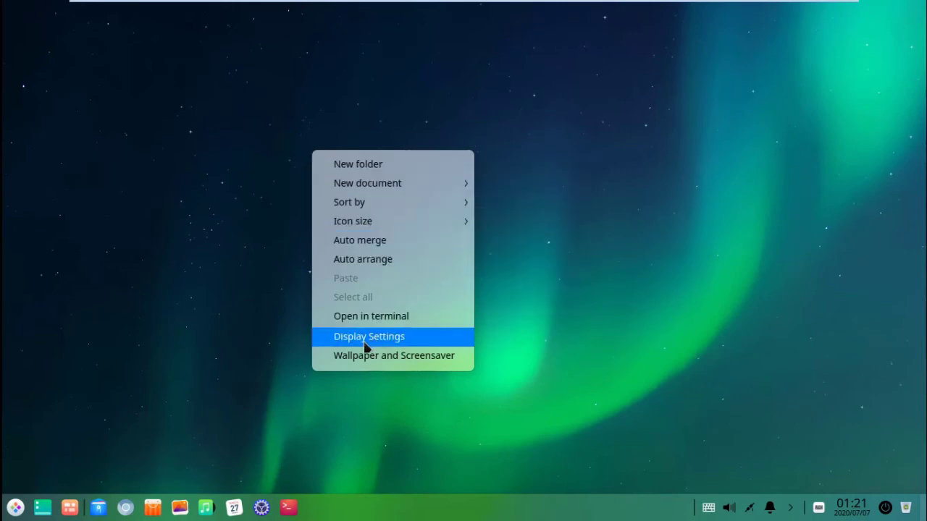
left_click(359, 365)
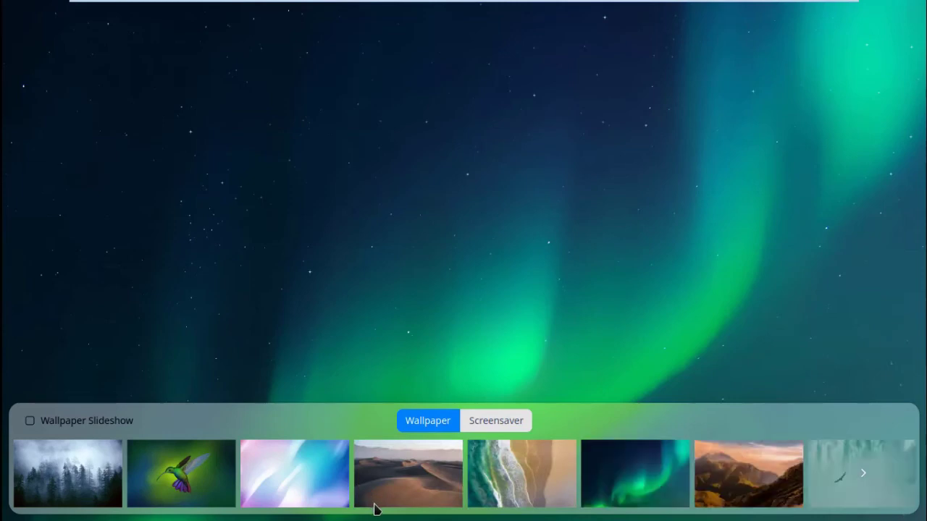
Step: Browse wallpapers, try the mountain scene, set the hummingbird picture, then show screensaver choices
scroll(380, 510, "down", 2)
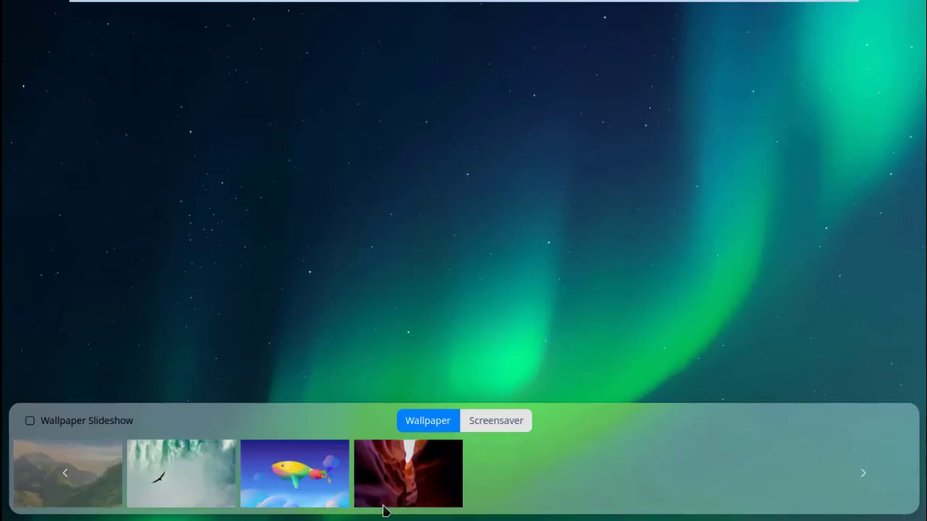
scroll(384, 511, "down", 2)
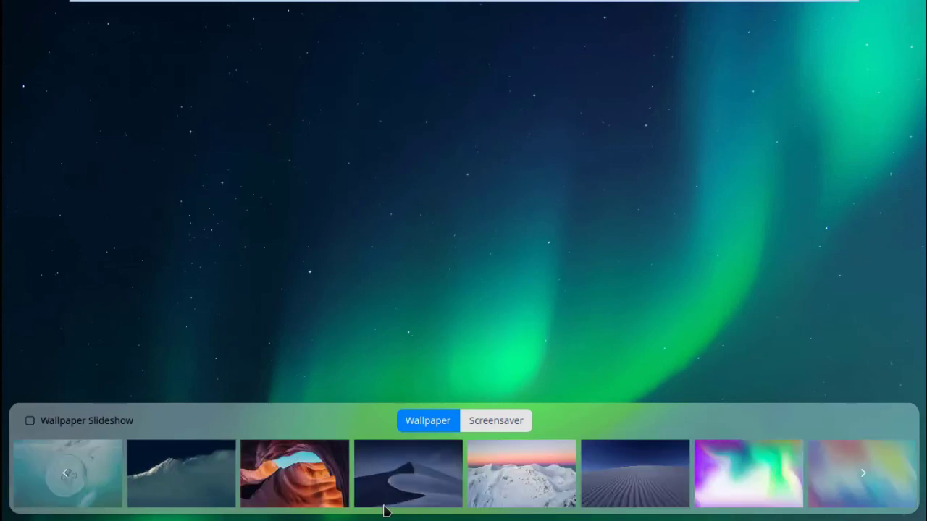
scroll(384, 511, "down", 2)
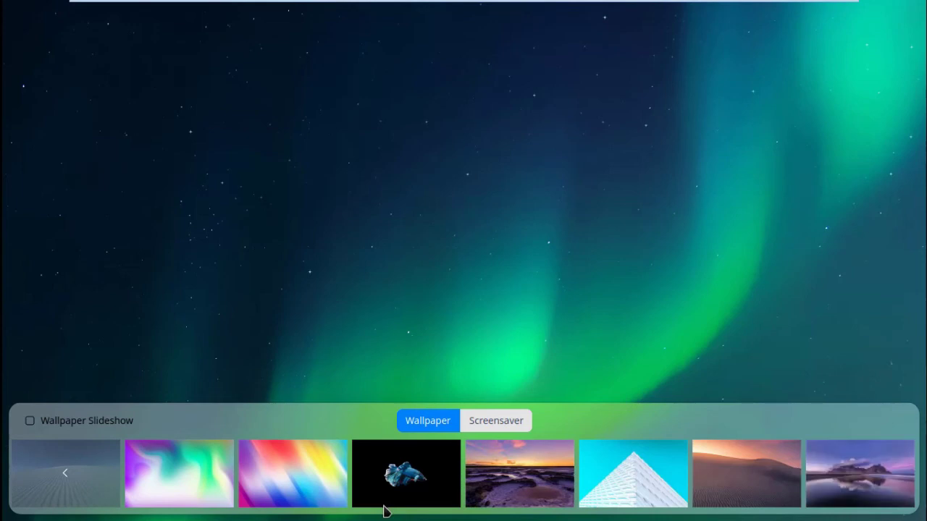
scroll(384, 511, "up", 5)
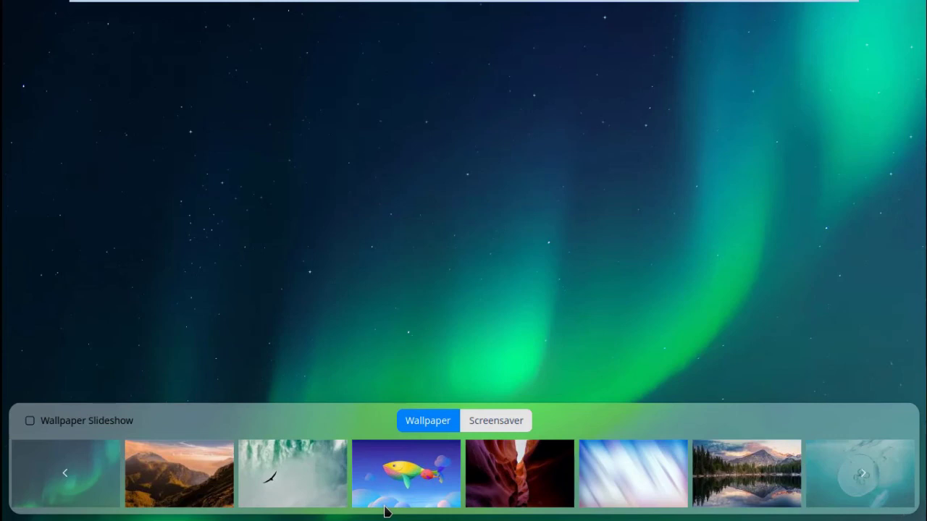
scroll(383, 511, "up", 3)
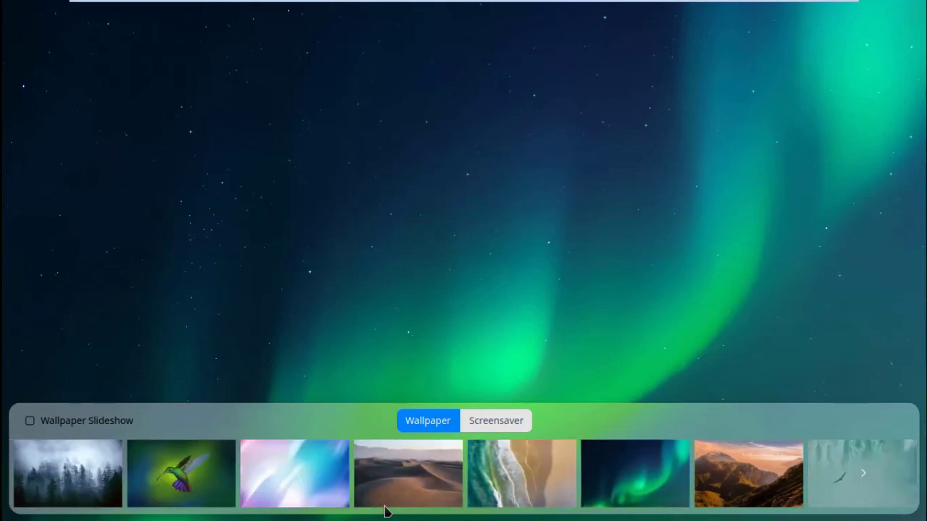
left_click(721, 480)
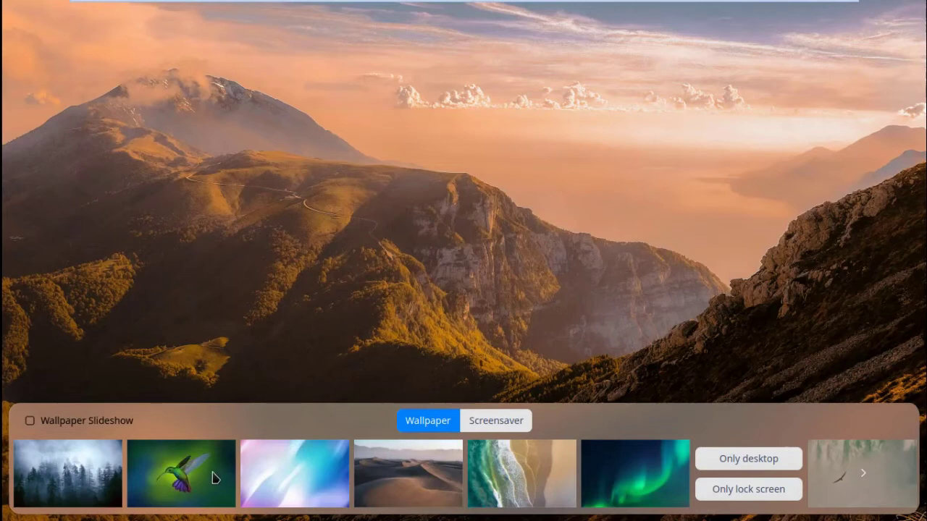
left_click(211, 479)
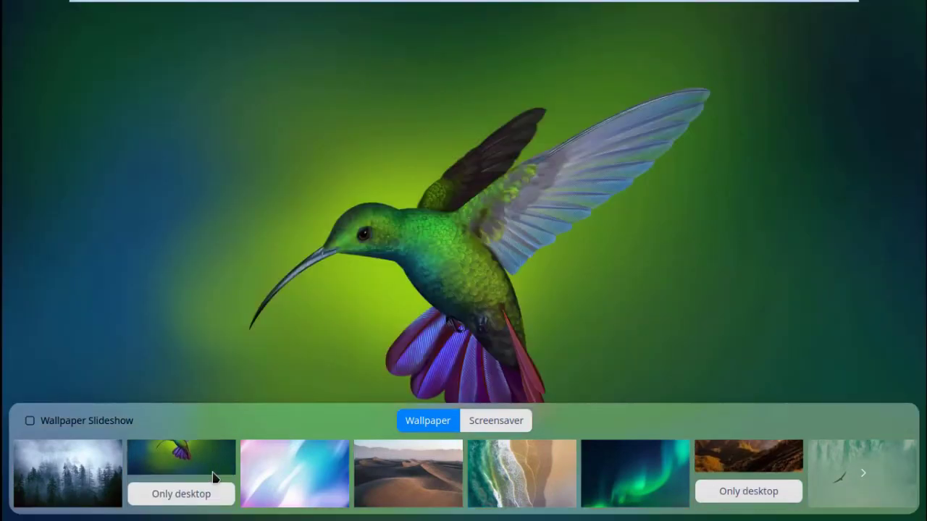
left_click(499, 426)
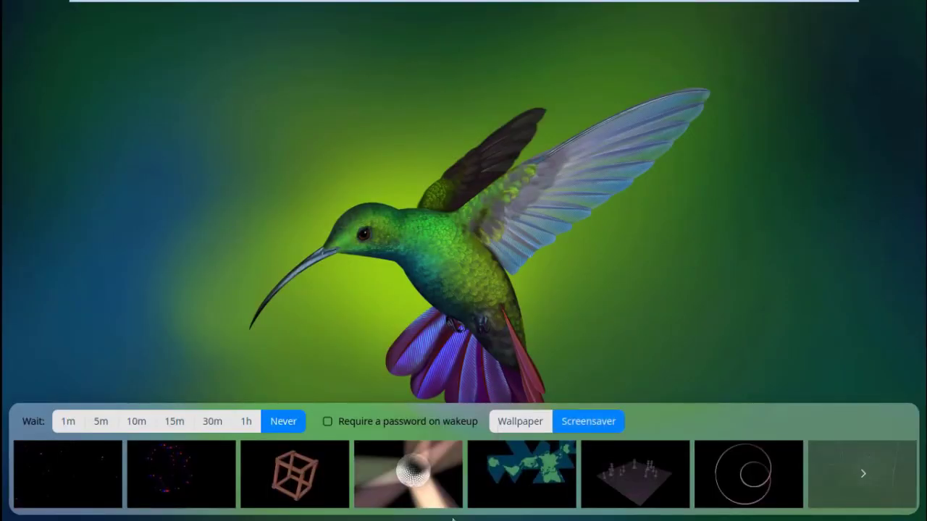
Step: Browse the screensavers, select the purple disc animation, and apply it
scroll(695, 510, "down", 3)
scroll(696, 509, "up", 3)
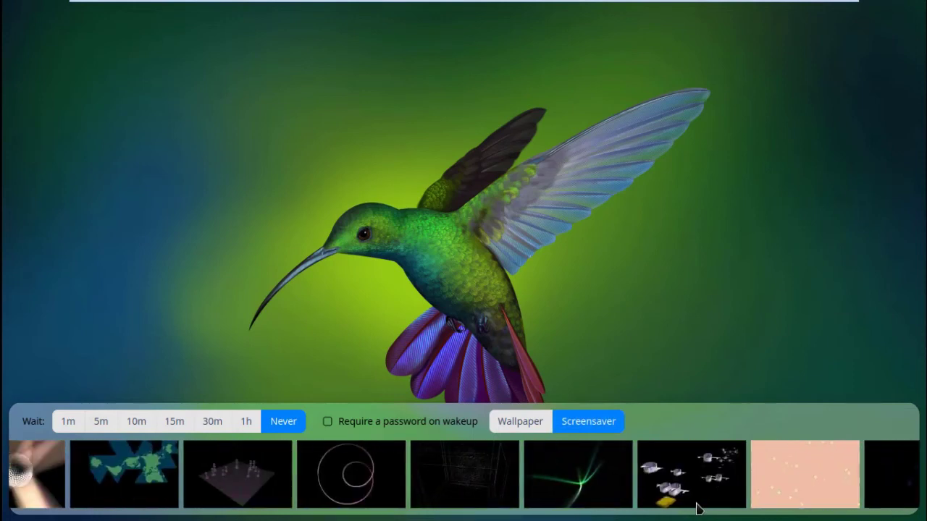
scroll(696, 509, "down", 3)
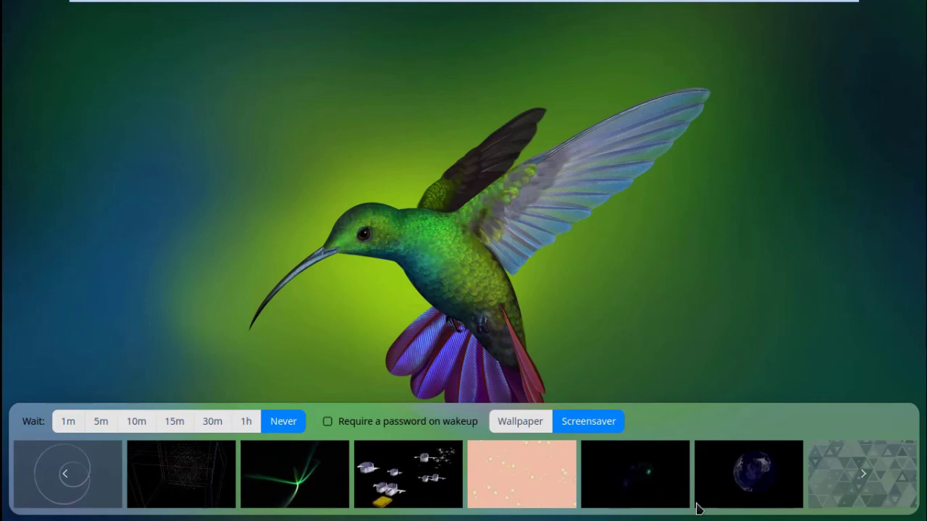
scroll(697, 509, "down", 3)
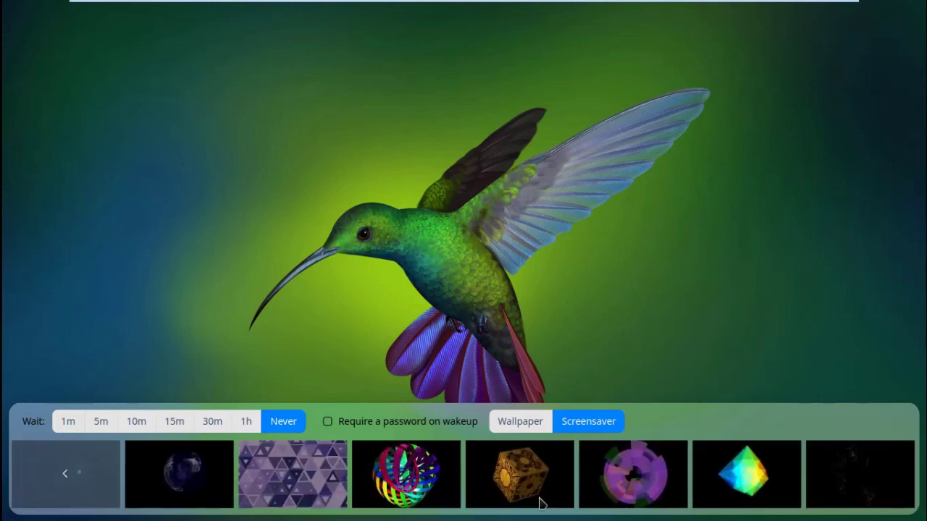
left_click(637, 489)
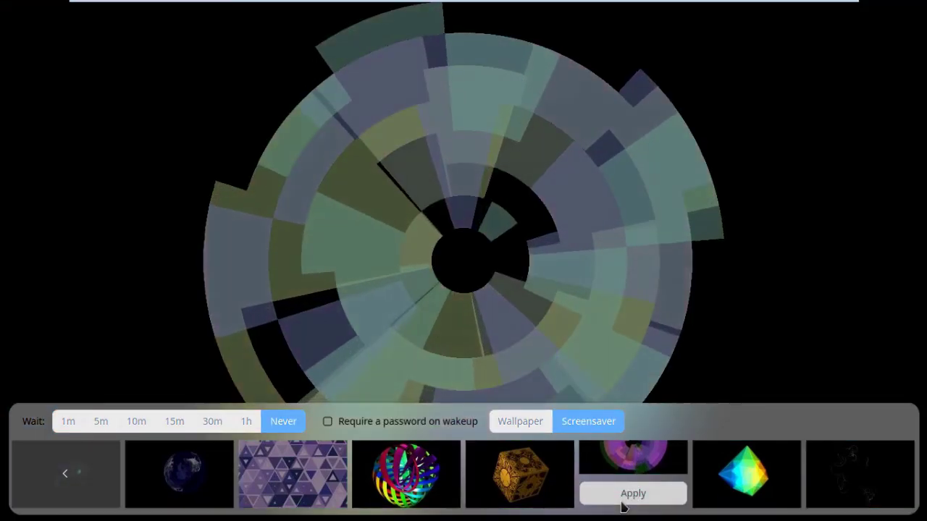
left_click(621, 502)
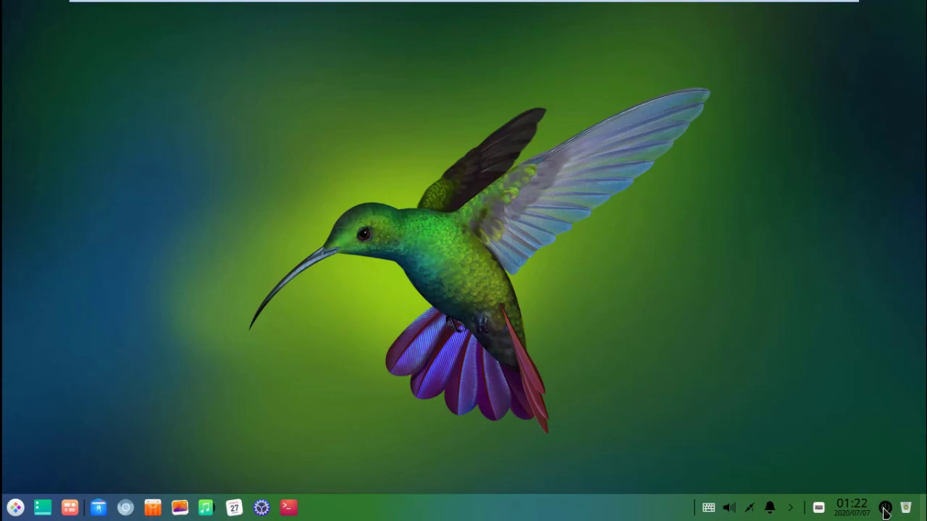
Step: Start Deepin's System Monitor from the taskbar power options screen
left_click(884, 507)
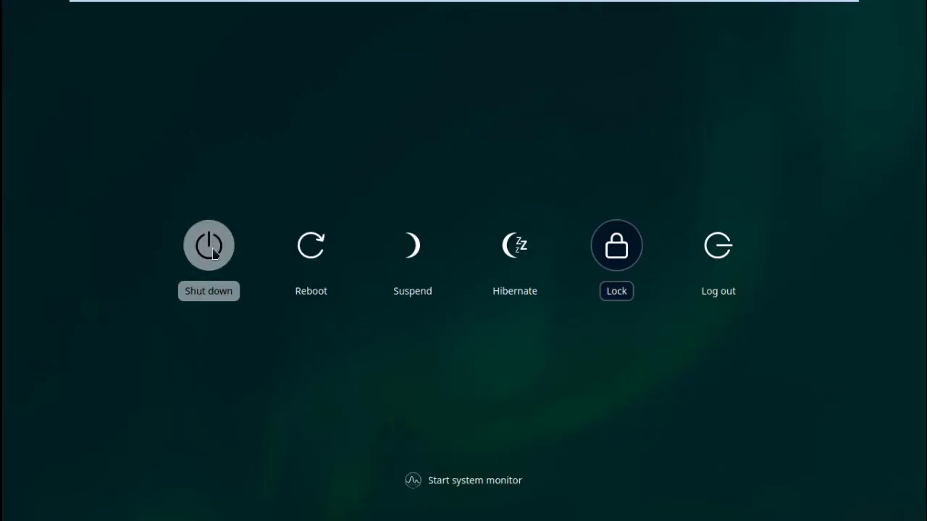
left_click(435, 492)
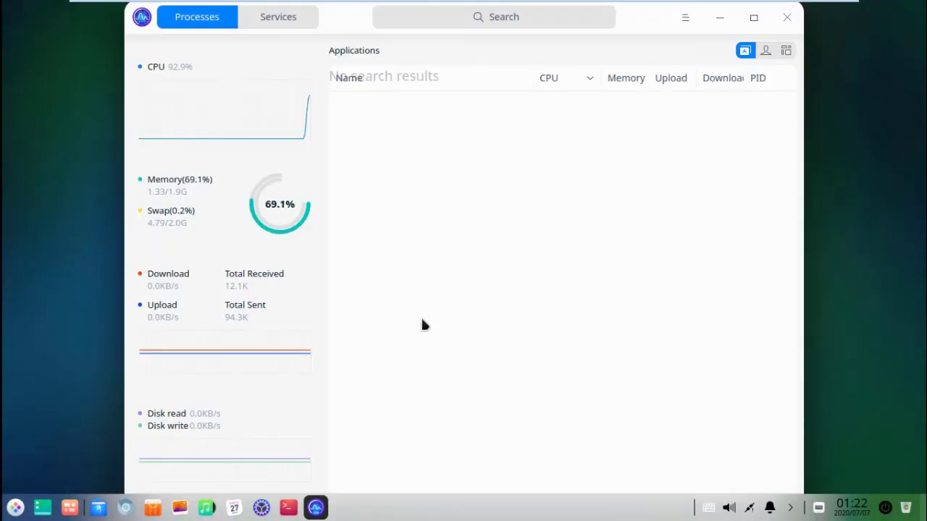
Step: Maximize System Monitor and browse the list of system services
left_click(754, 18)
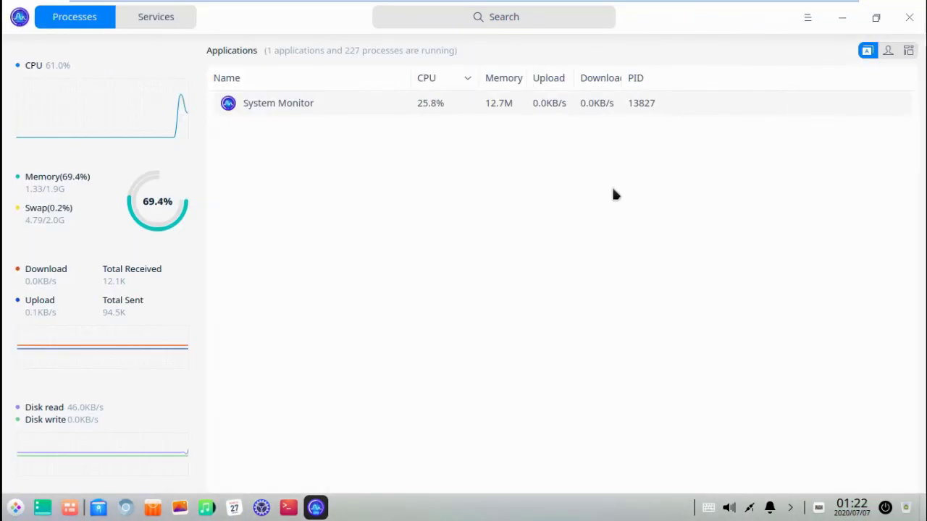
left_click(160, 24)
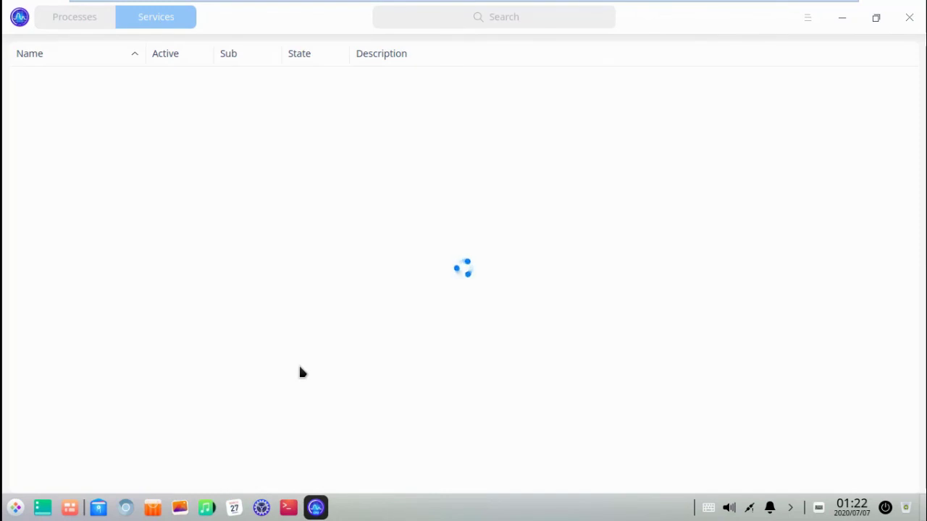
scroll(129, 322, "down", 10)
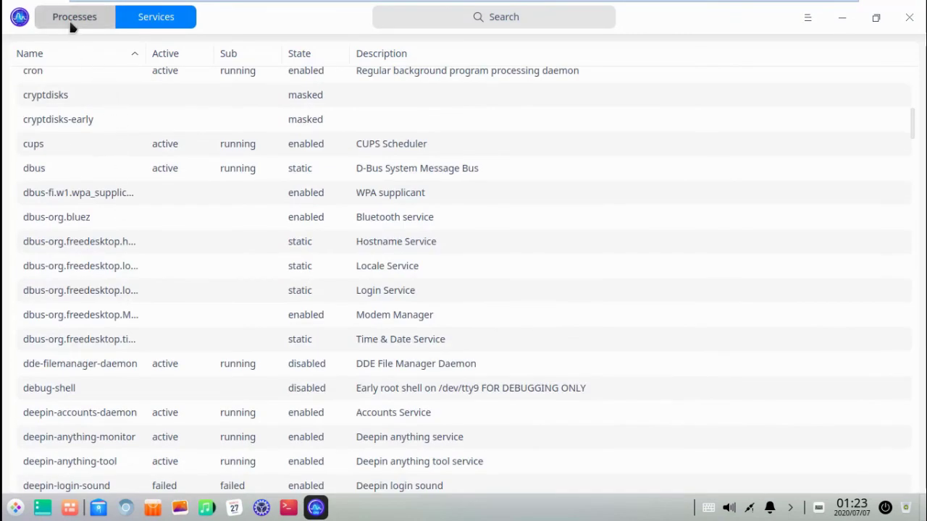
Step: View My processes, then All processes, and close System Monitor
left_click(72, 22)
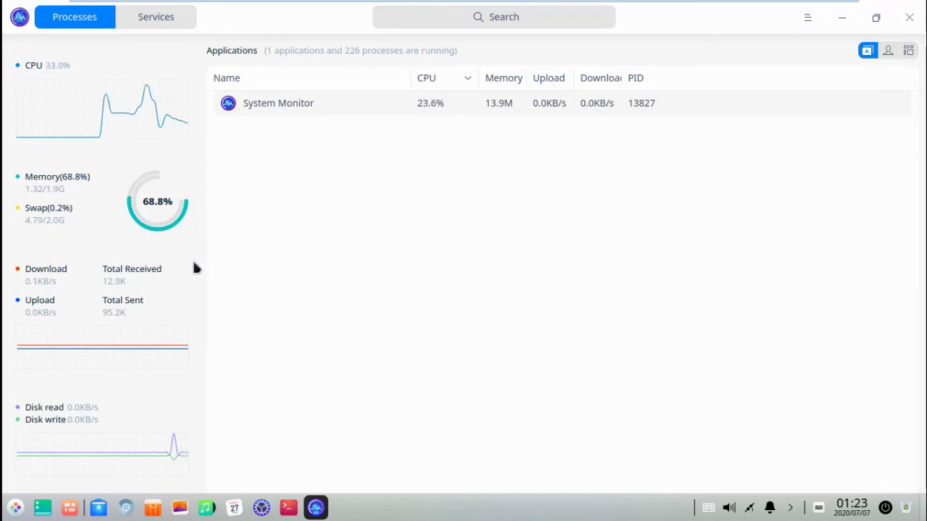
left_click(888, 51)
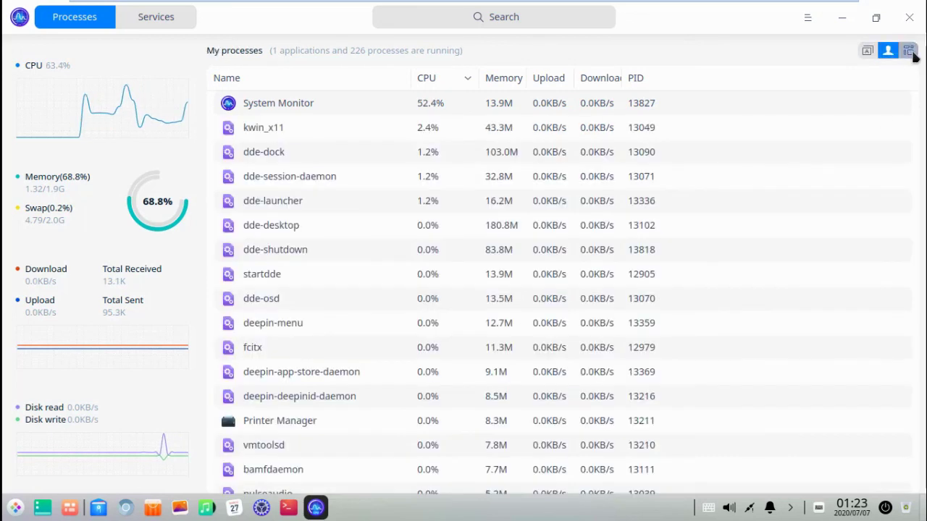
left_click(910, 52)
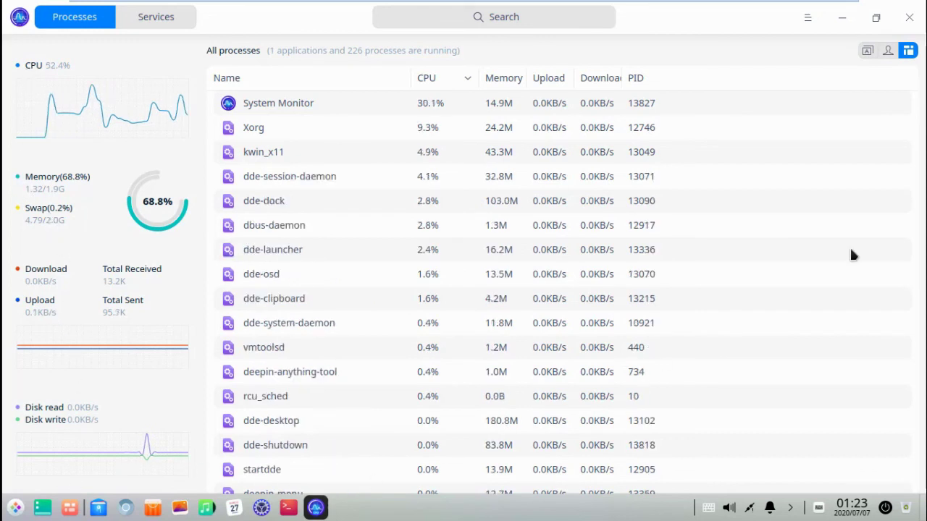
key("alt+F4")
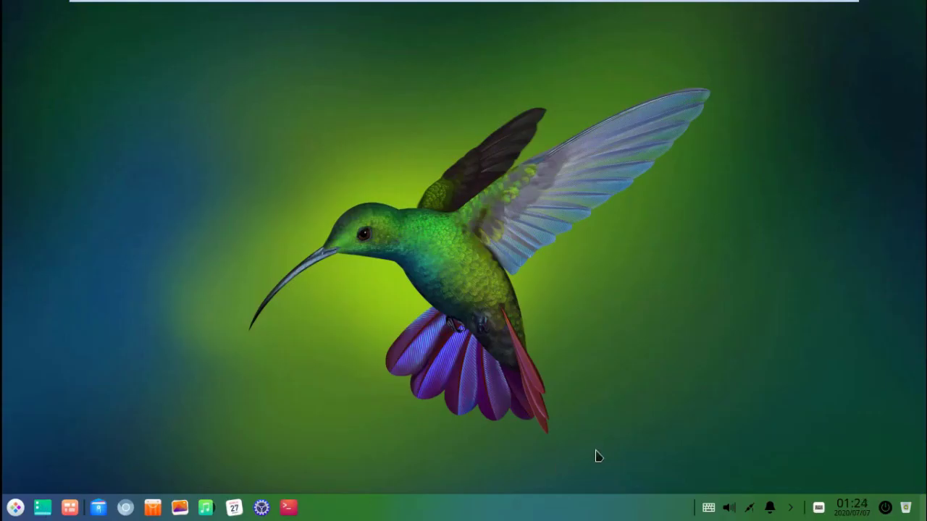